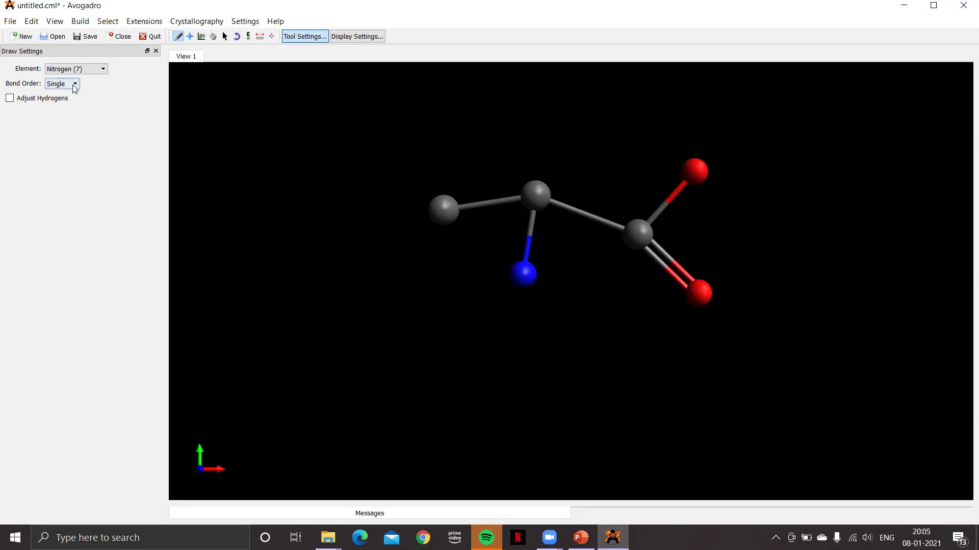
Enable Adjust Hydrogens and add the missing hydrogens to the nitrogen, the end carbon, the central carbon and the single-bonded oxygen.
click(10, 98)
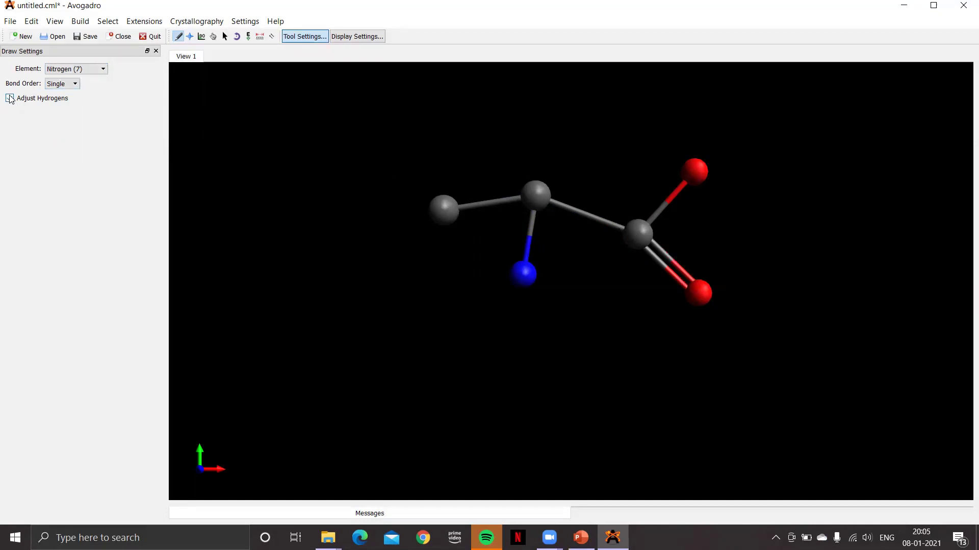
click(525, 270)
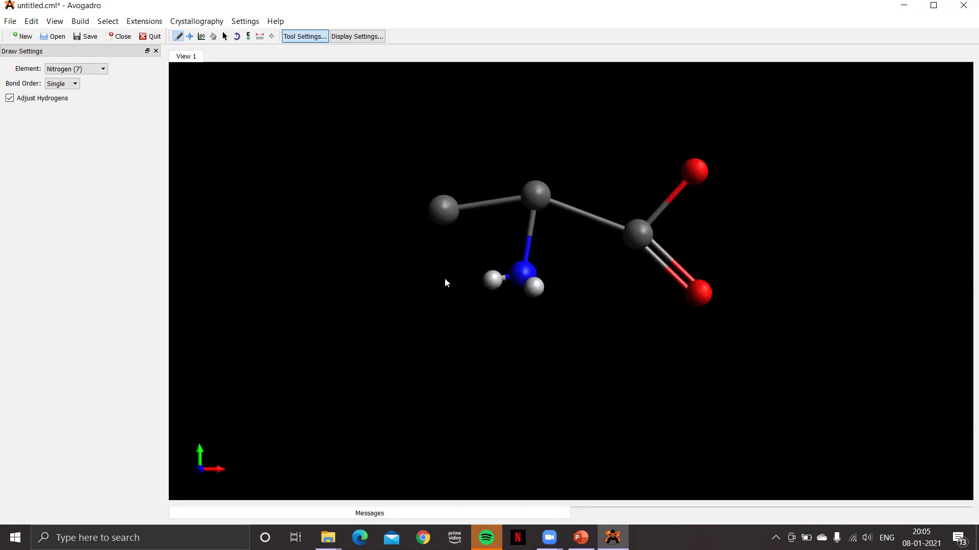
click(103, 68)
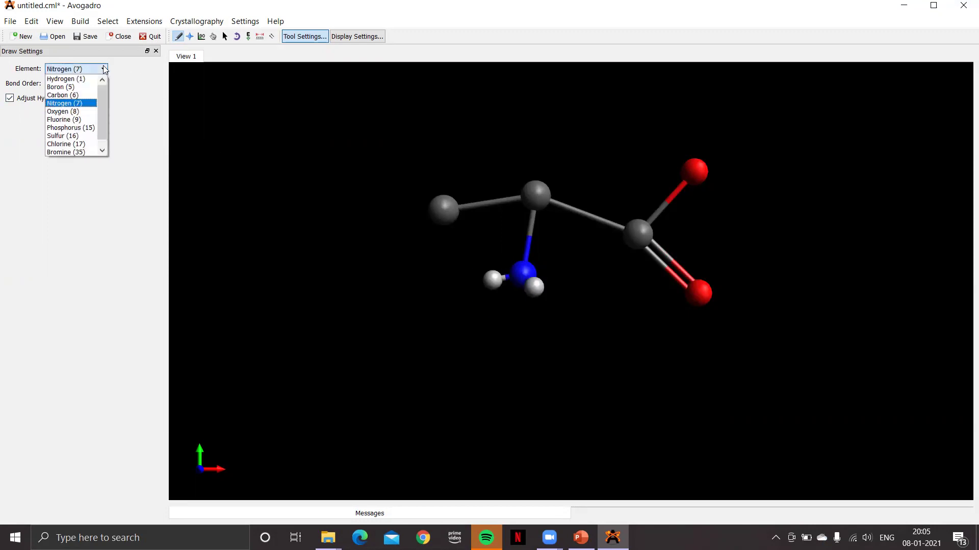
click(73, 94)
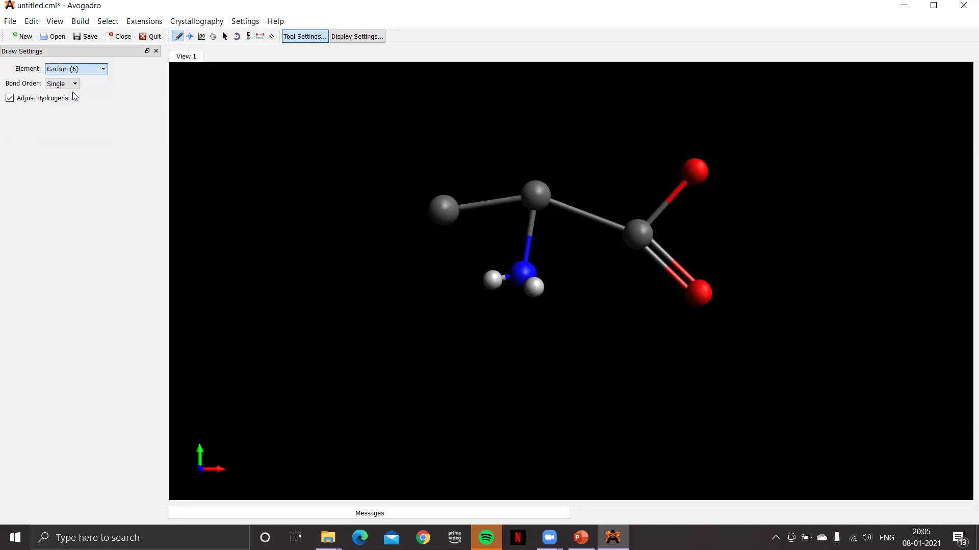
click(445, 212)
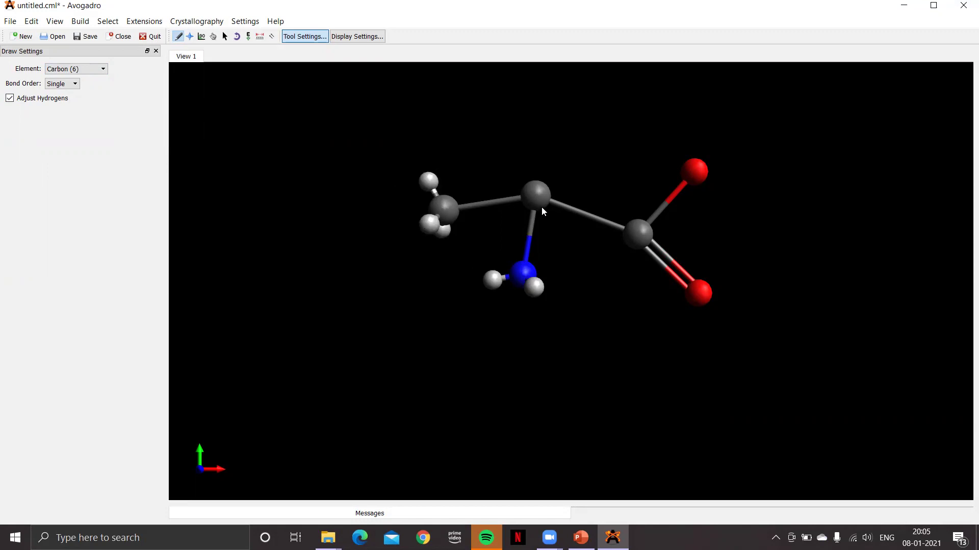
click(541, 191)
click(103, 69)
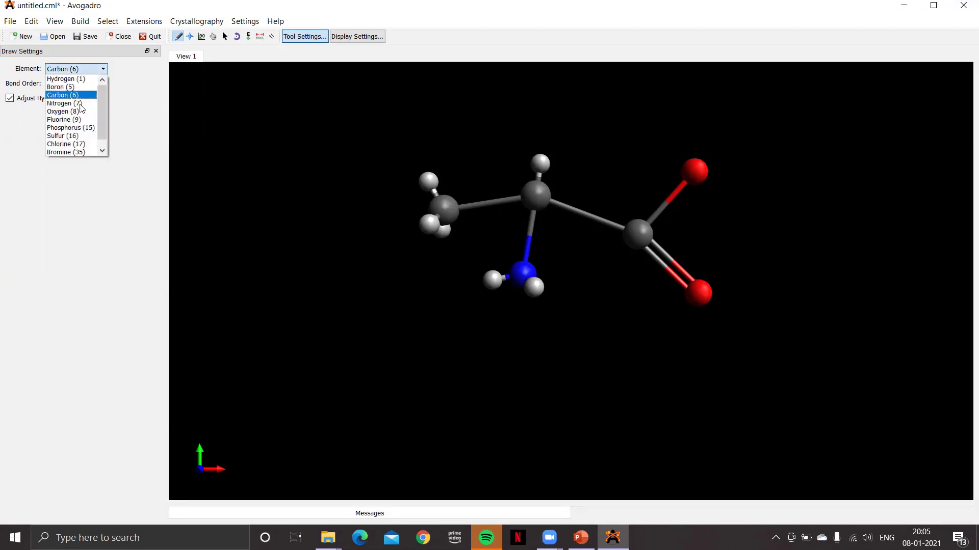
click(61, 111)
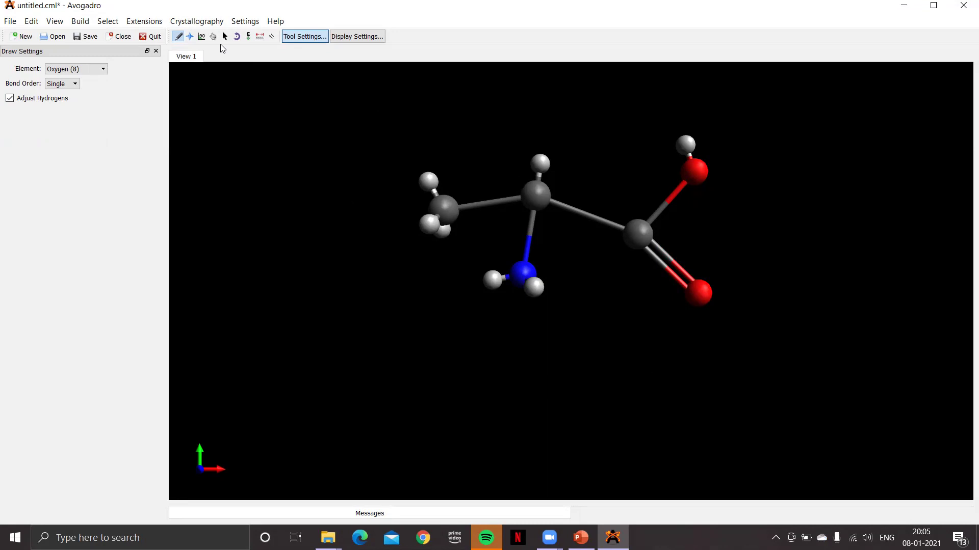
Run auto-optimization on the molecule with the MMFF94 force field and stop it once the geometry has settled.
click(249, 37)
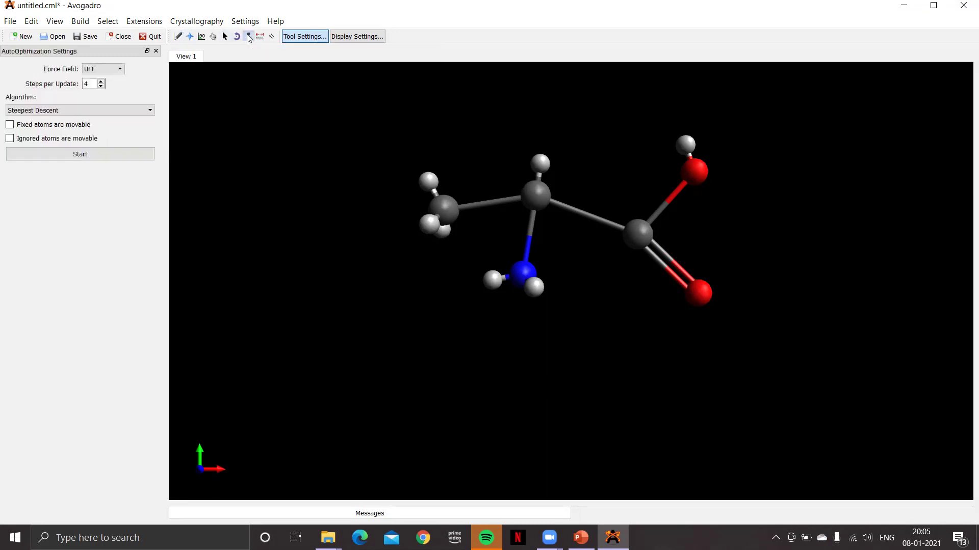
click(120, 70)
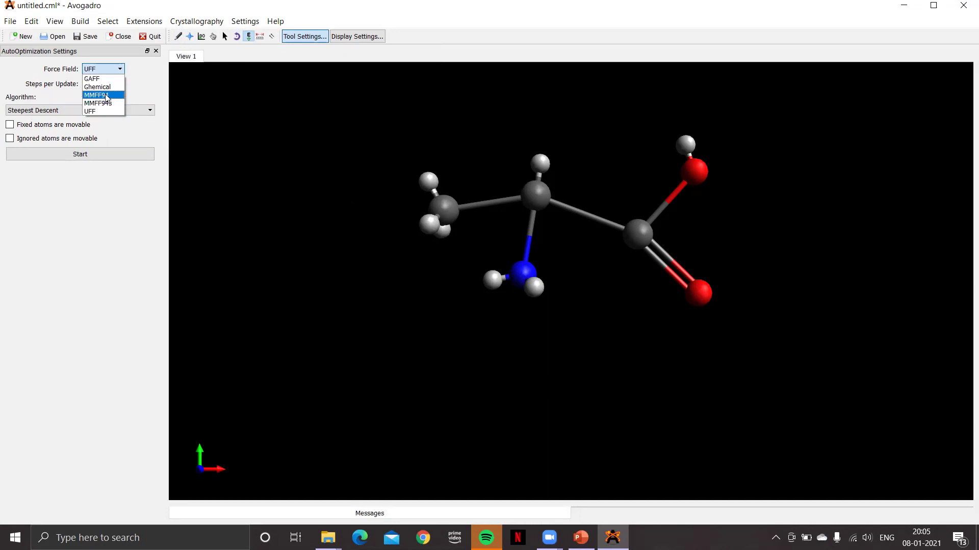
click(84, 155)
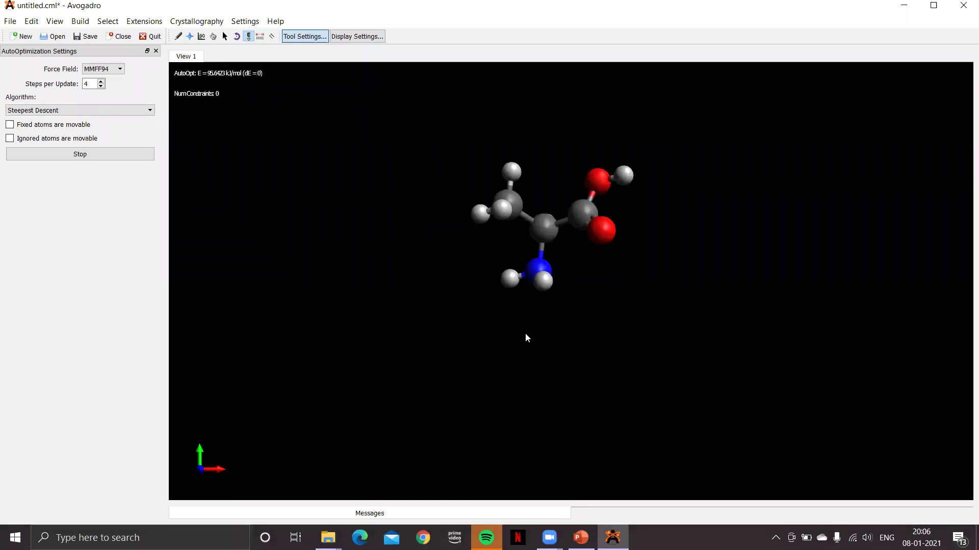
click(85, 156)
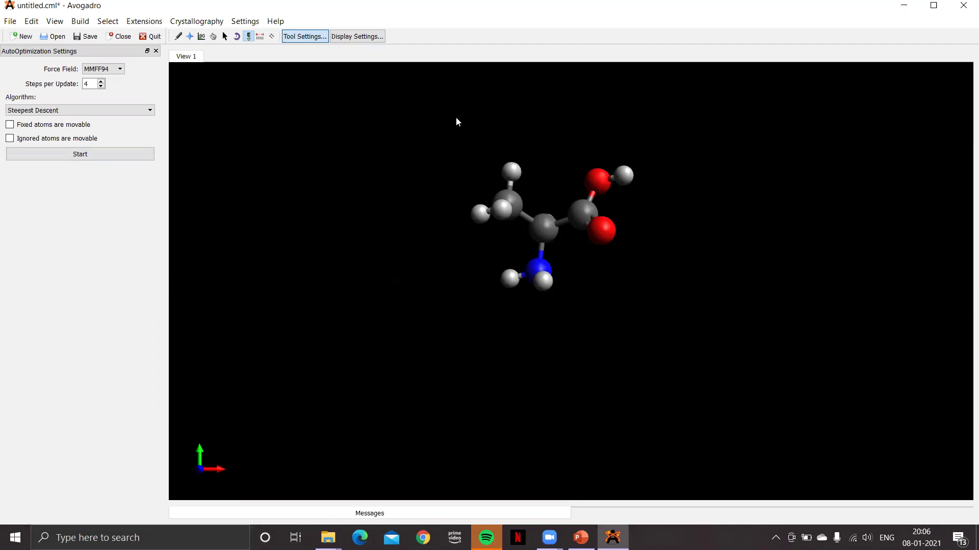
Look through the amino_acids folder in the library of insertable fragments.
click(81, 22)
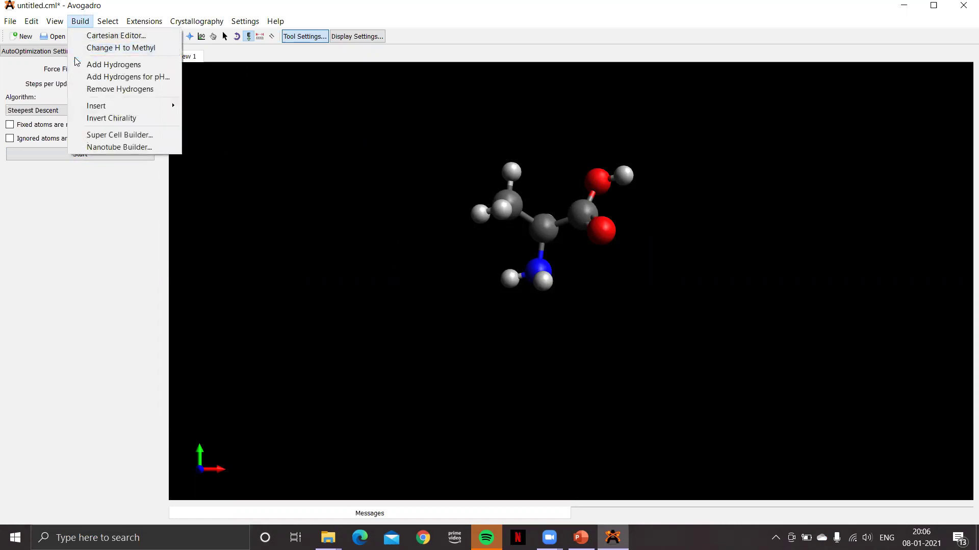
mouse_move(100, 110)
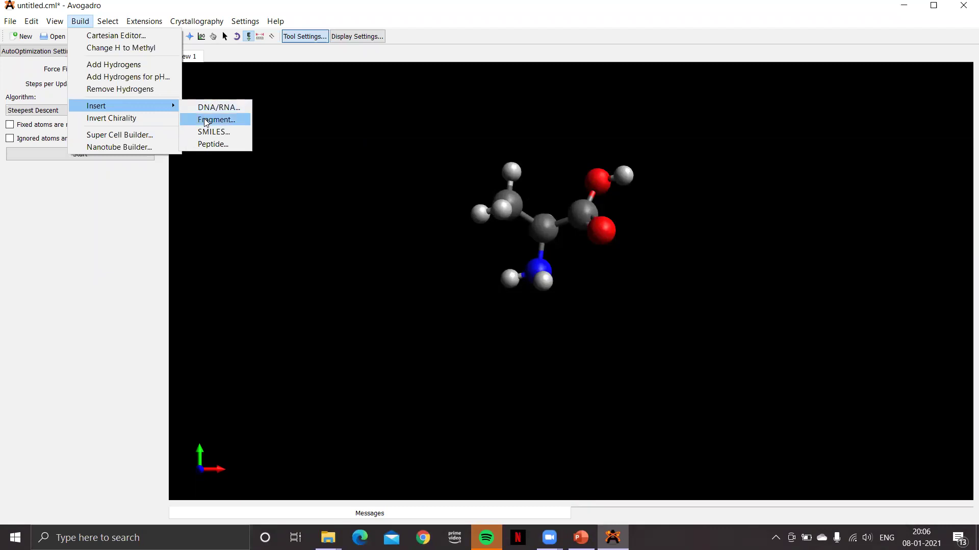
click(207, 120)
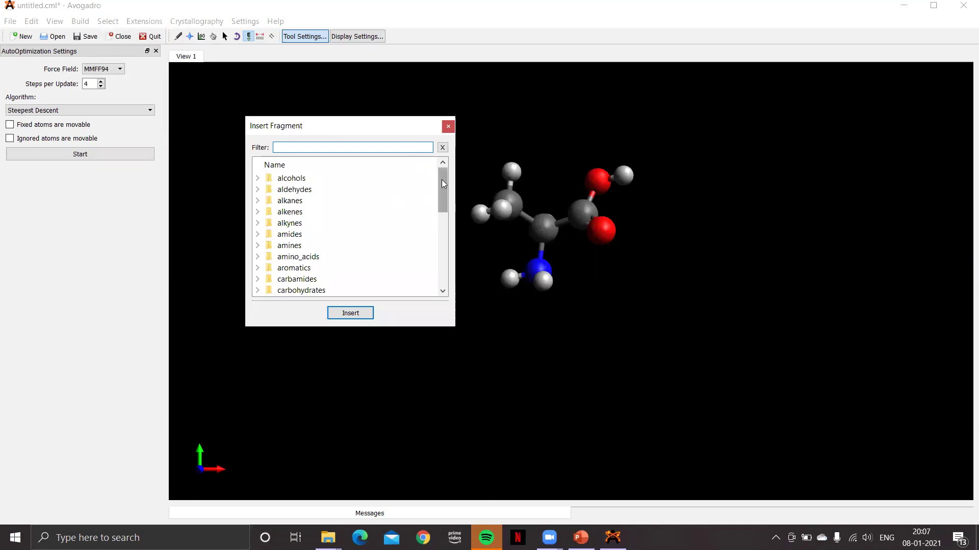
drag(442, 180, 438, 216)
double_click(303, 190)
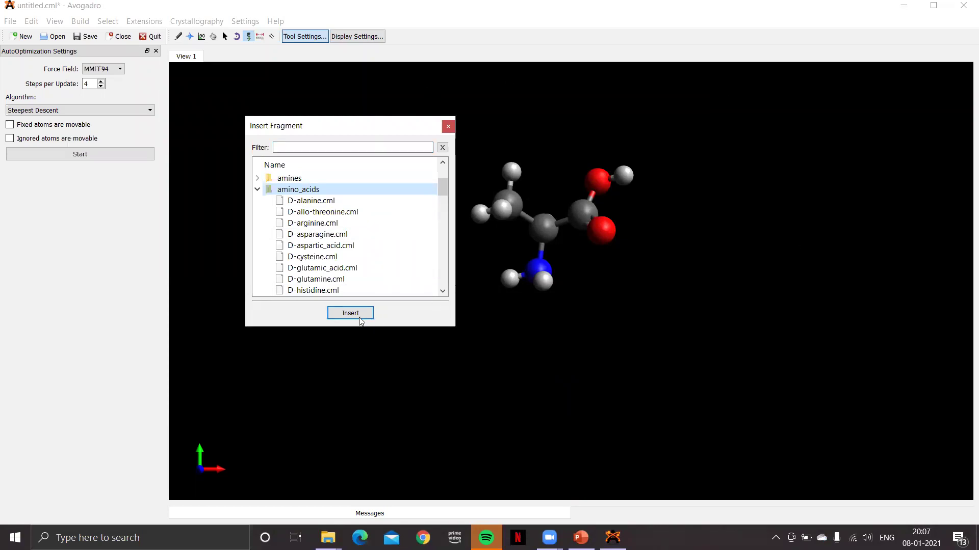
click(448, 126)
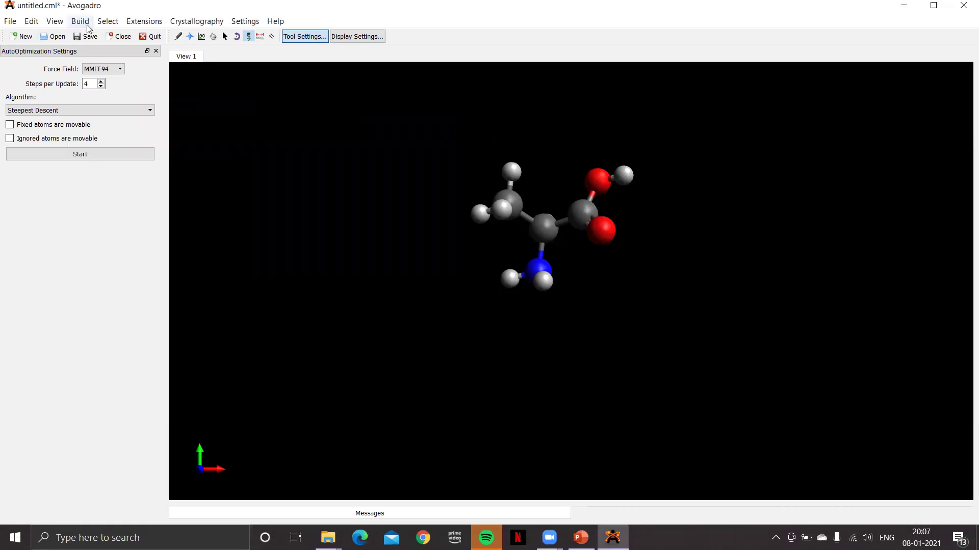
Close the current molecule without saving it and insert the D-alanine.cml fragment from the amino_acids folder.
click(119, 38)
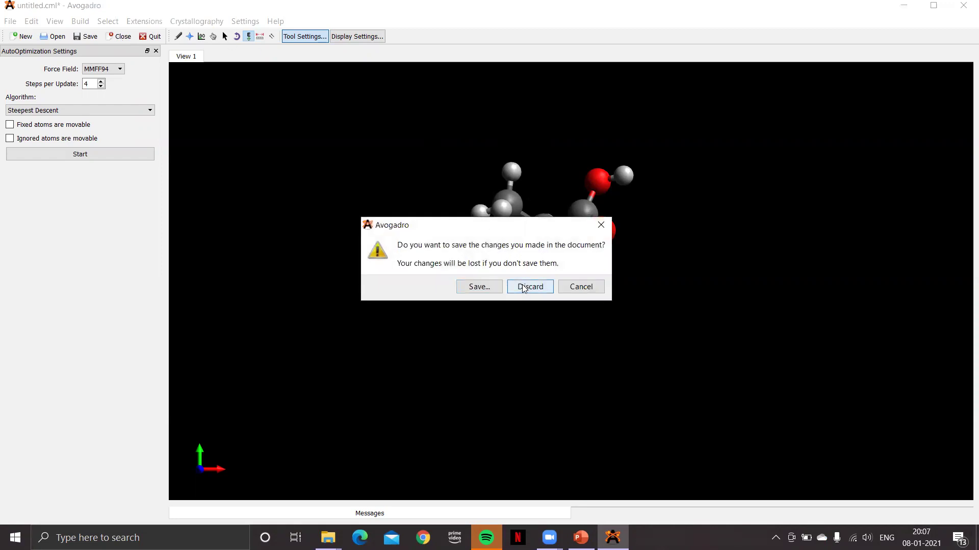
click(525, 287)
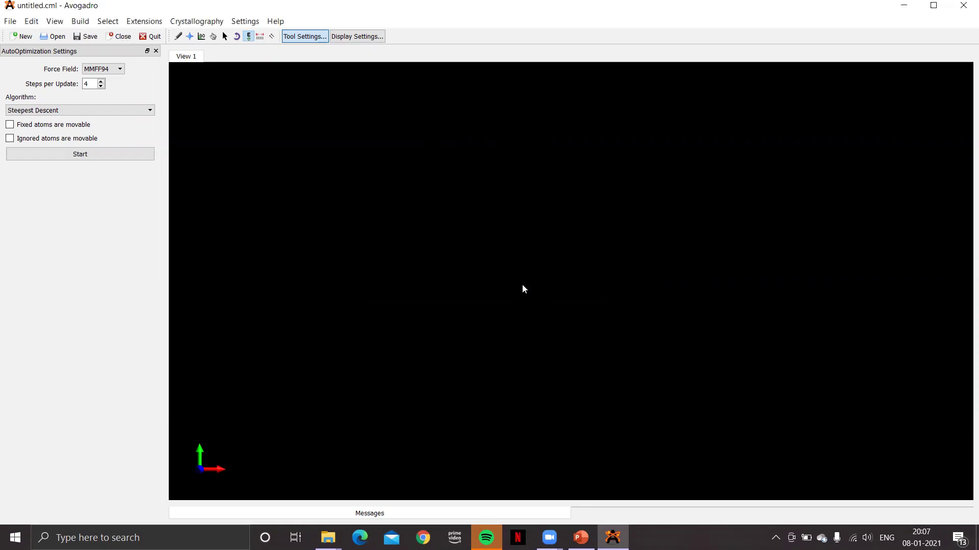
click(81, 21)
mouse_move(121, 108)
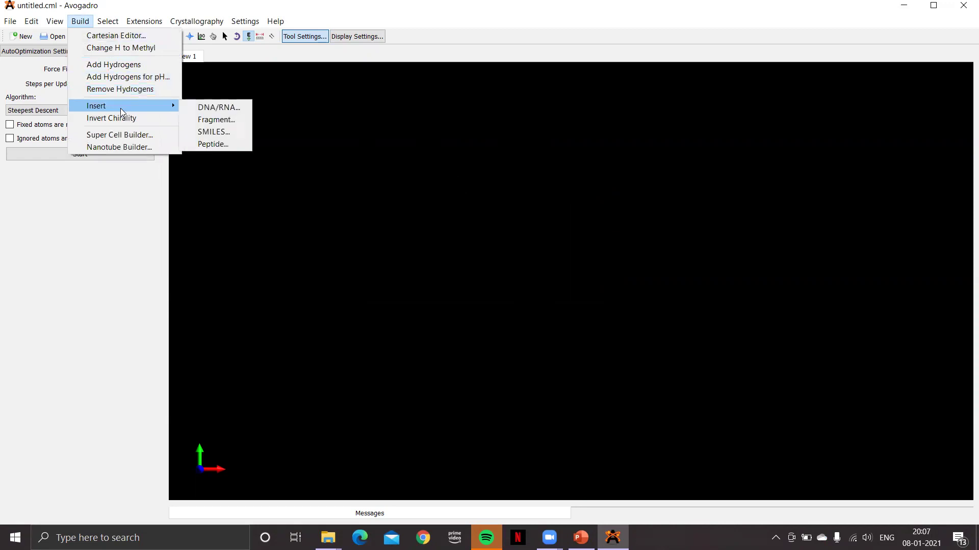
click(212, 118)
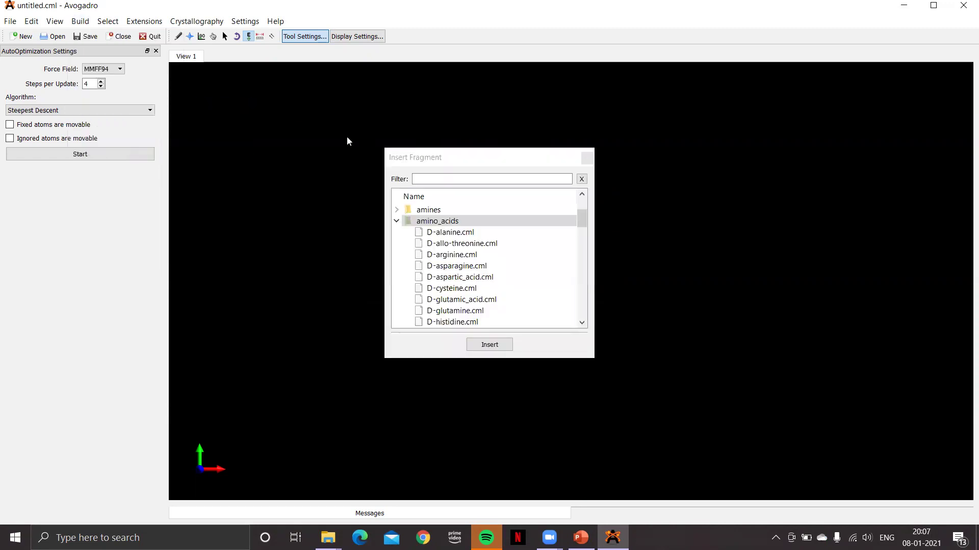
double_click(467, 235)
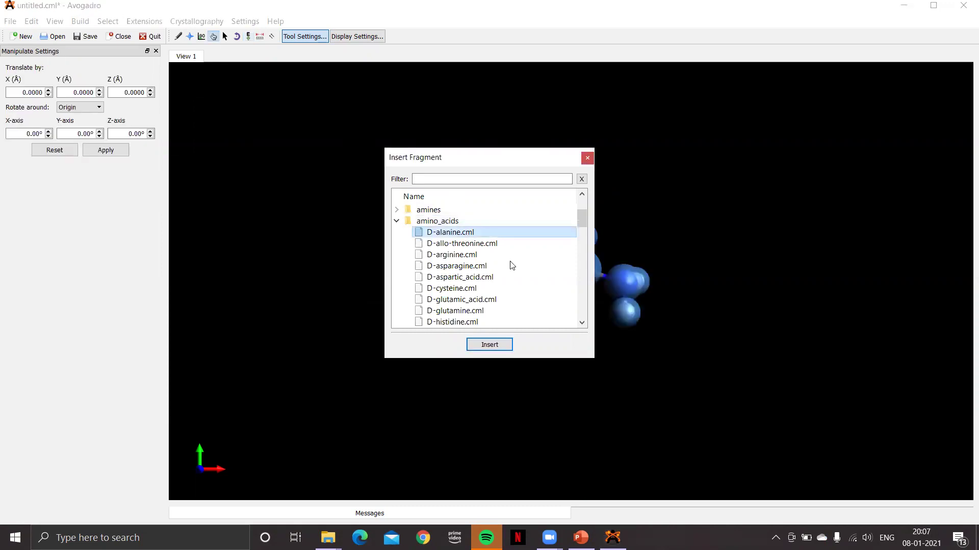
click(587, 158)
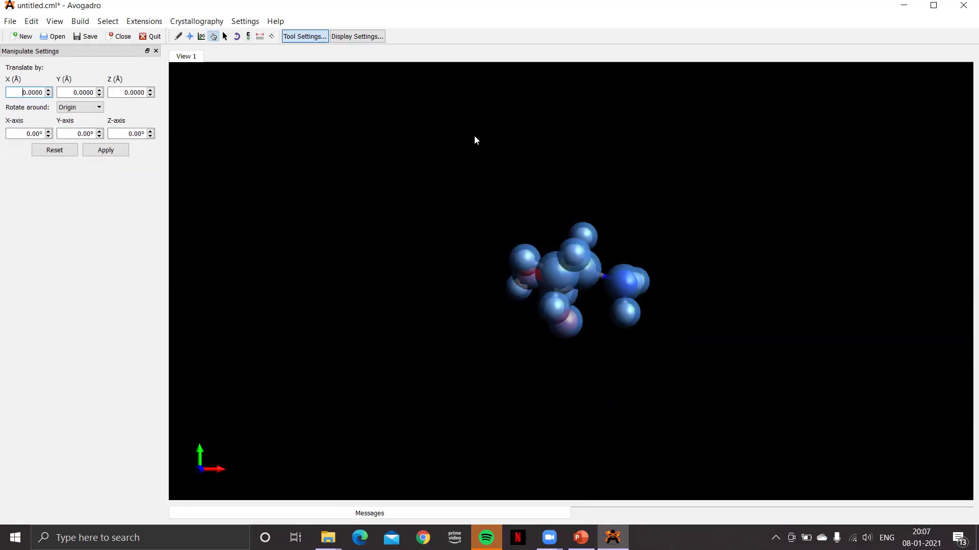
Deselect all atoms of the inserted D-alanine molecule using the selection tool.
click(225, 36)
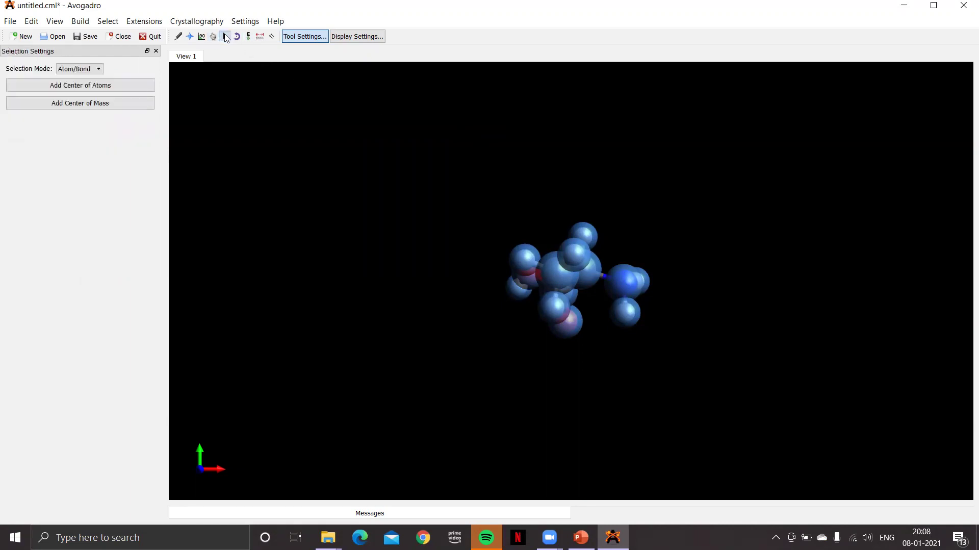
click(761, 254)
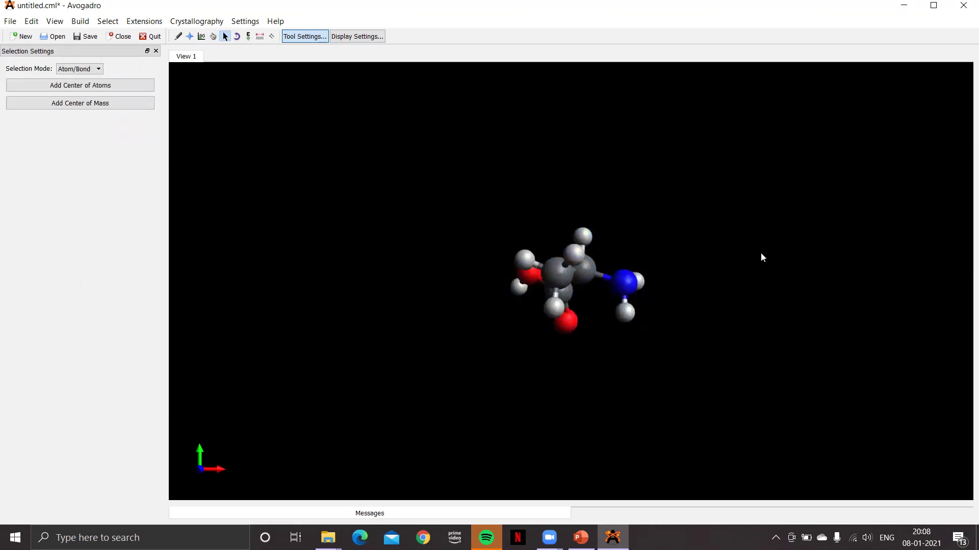
click(108, 22)
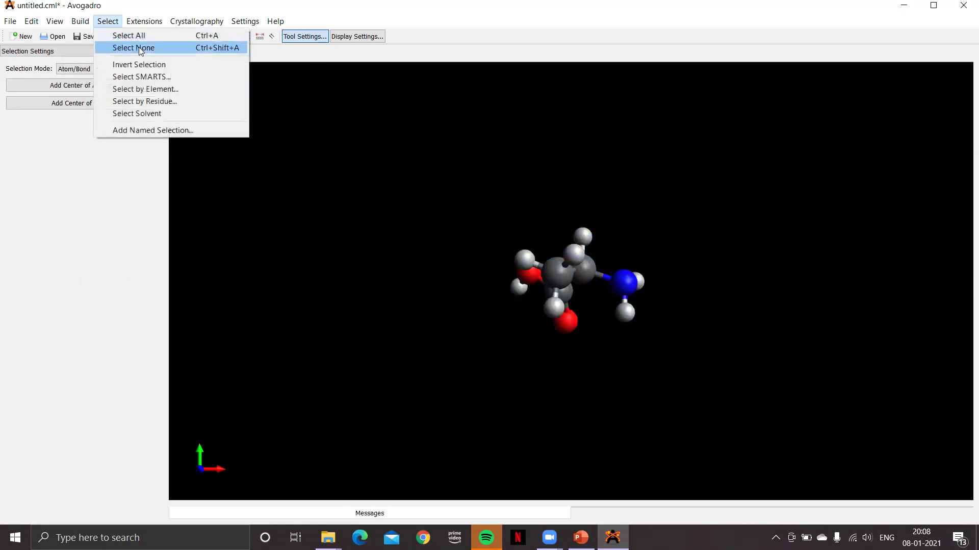
click(142, 170)
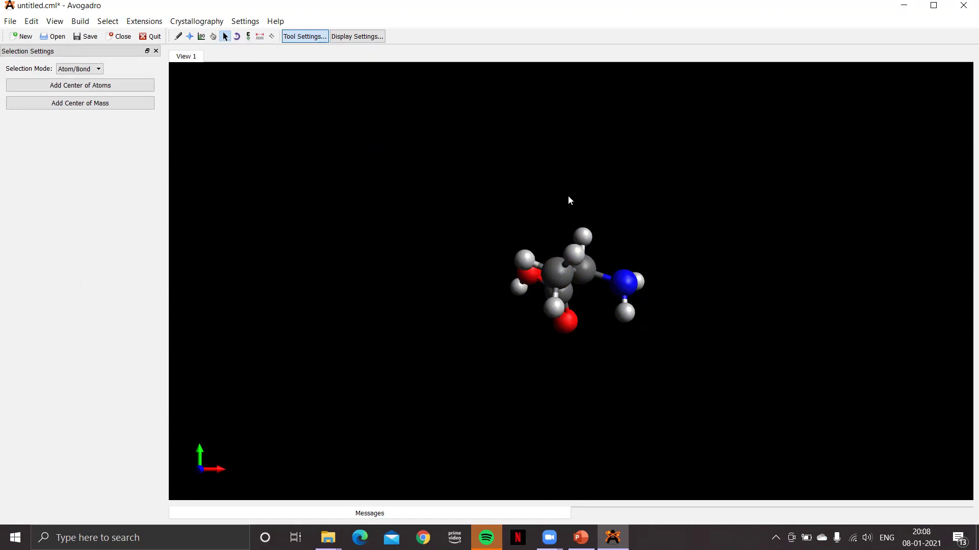
Change the molecule's display type from Ball and Stick to Simple Wireframe.
click(358, 37)
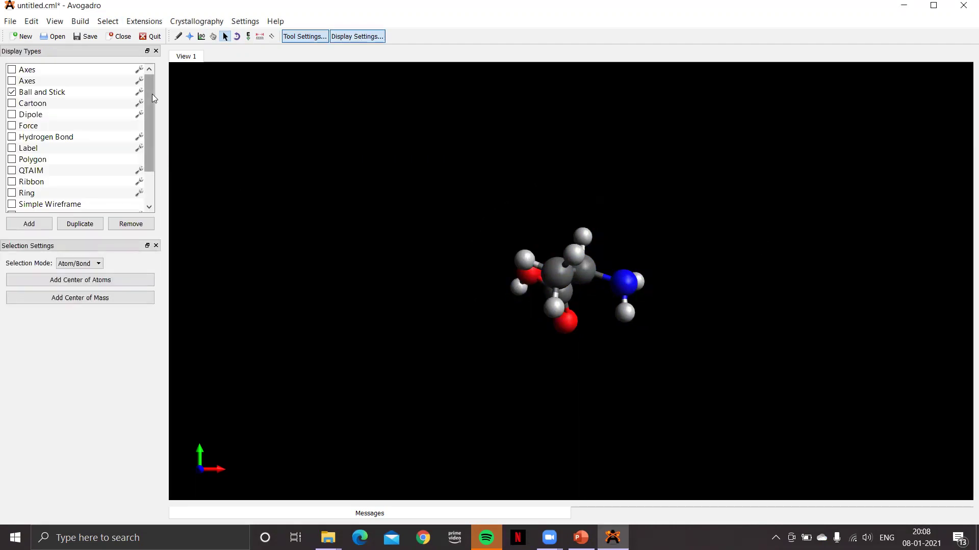
mouse_move(150, 93)
mouse_down()
mouse_move(149, 112)
mouse_move(144, 98)
mouse_up()
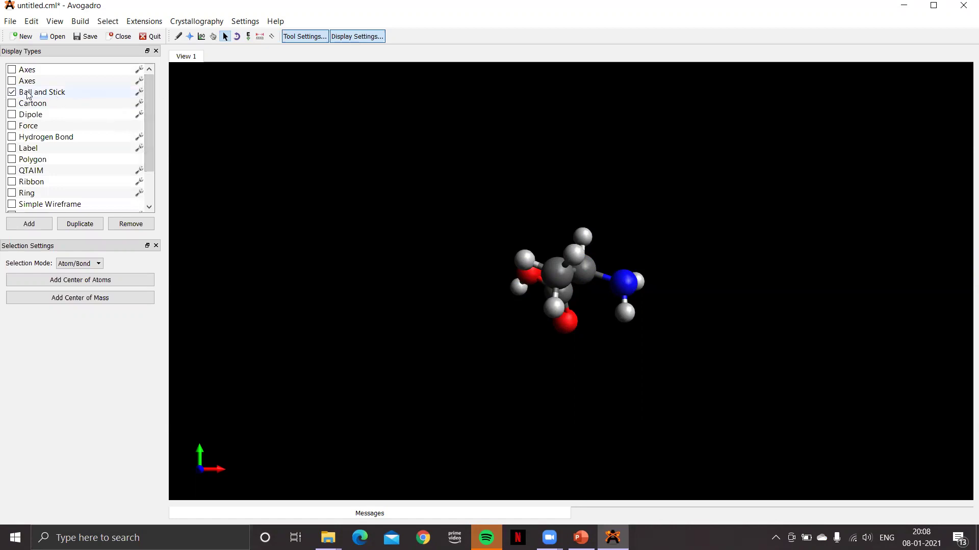
click(11, 92)
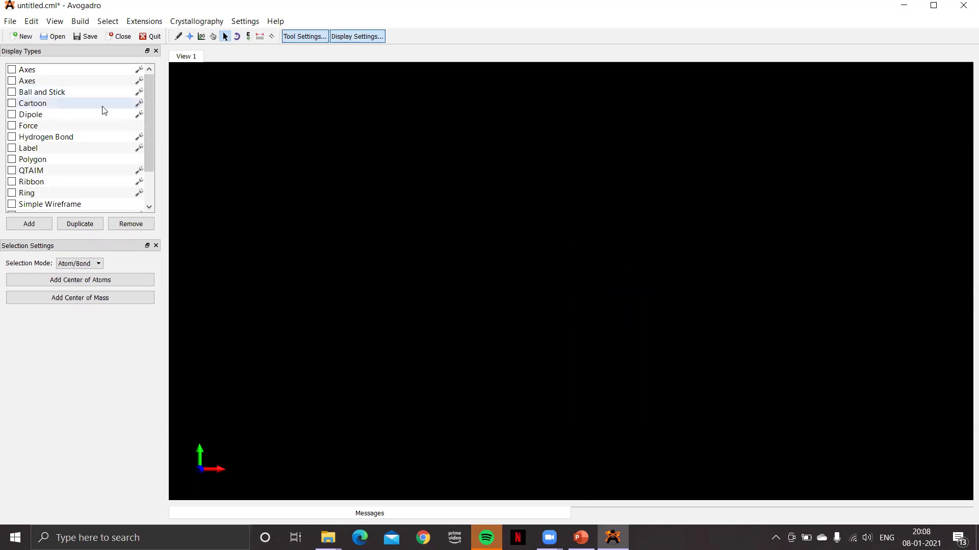
drag(145, 102, 146, 120)
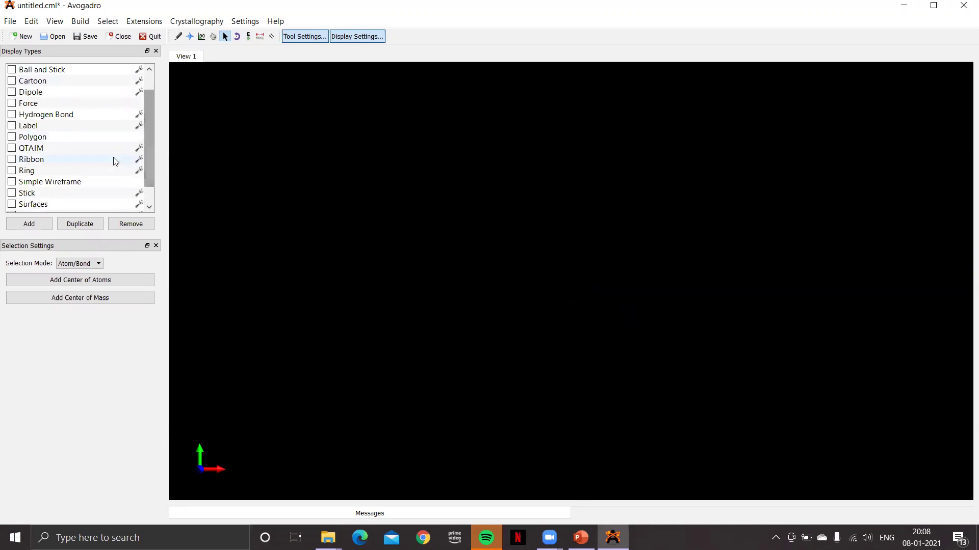
click(11, 183)
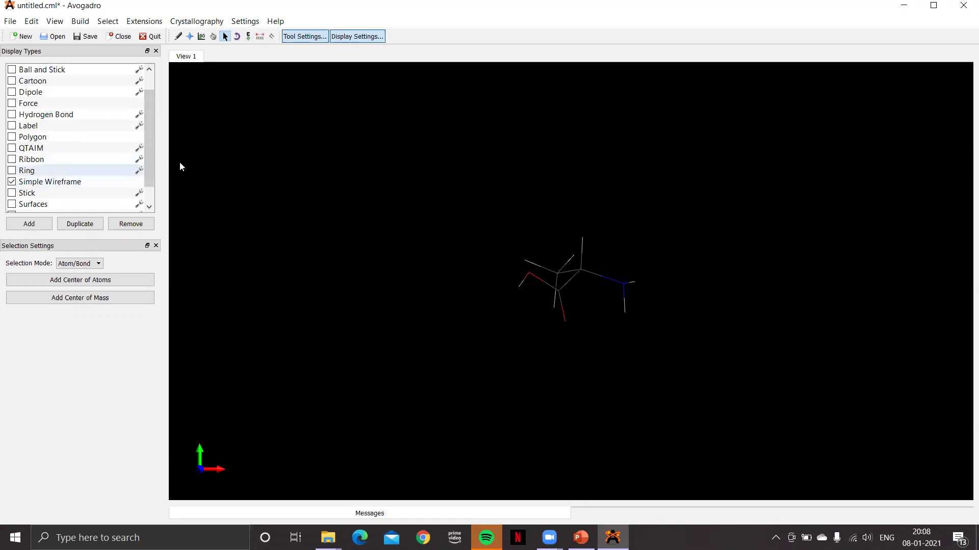
scroll(635, 227, up, 3)
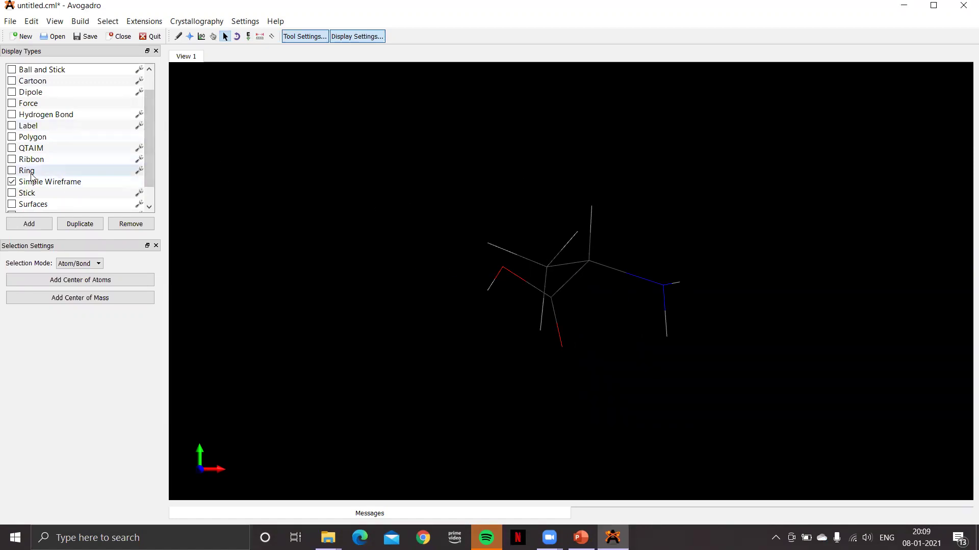
Turn on the Stick display type in addition to Simple Wireframe and inspect the molecule with the Navigate tool.
click(32, 195)
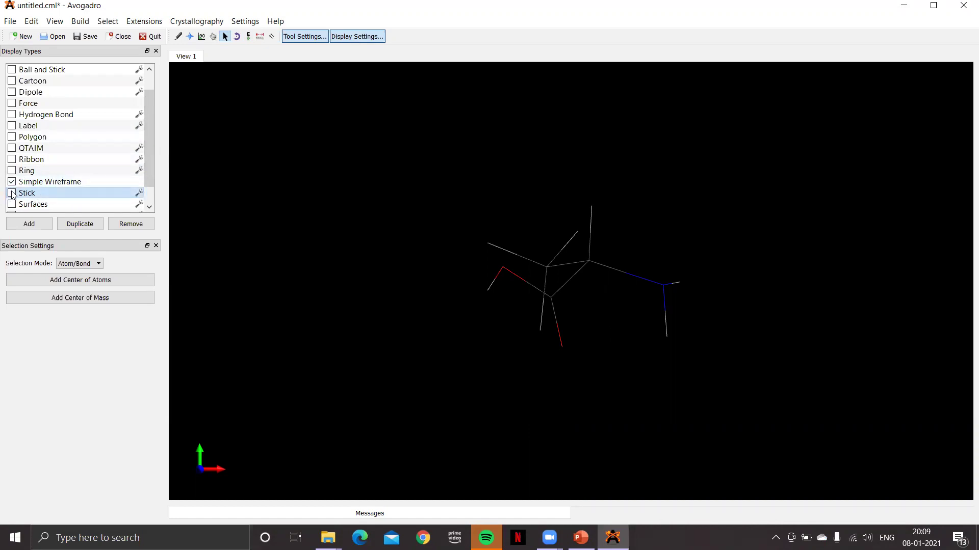
click(11, 194)
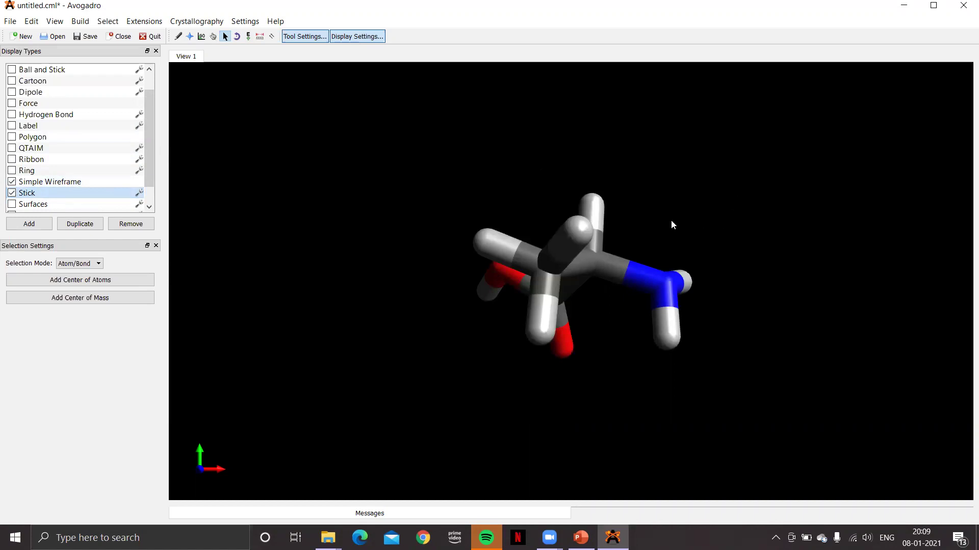
click(189, 36)
drag(711, 213, 651, 215)
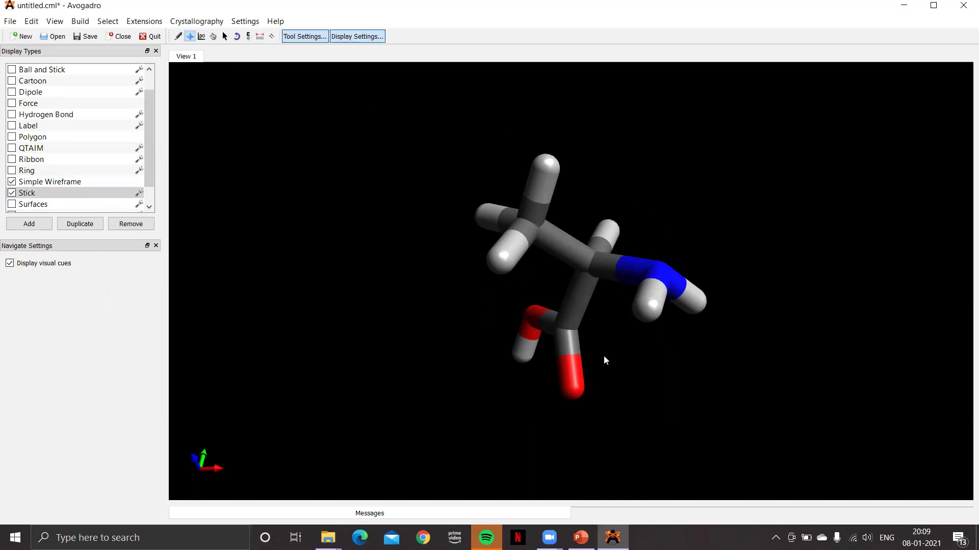
Turn on the Van der Waals Spheres display type for the D-alanine molecule.
click(149, 136)
drag(149, 134, 147, 145)
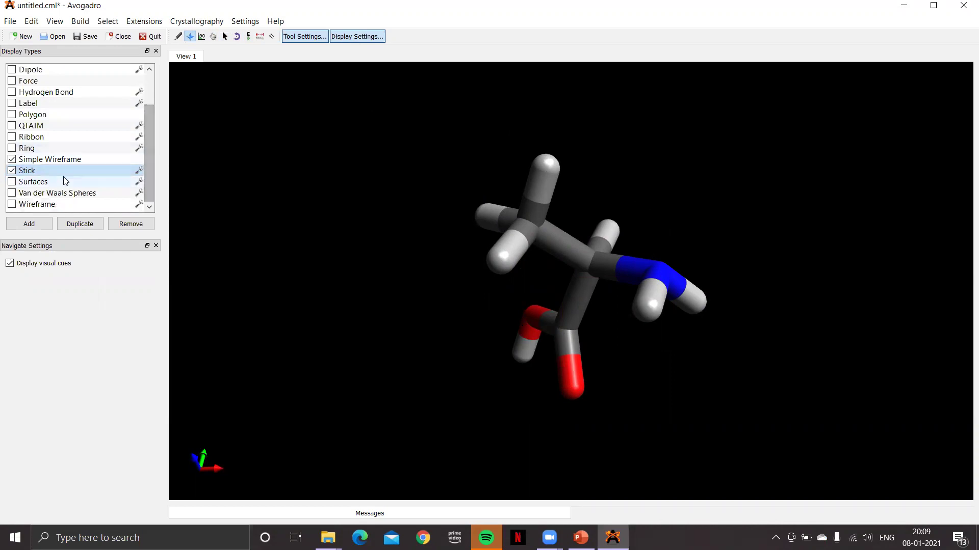
click(12, 193)
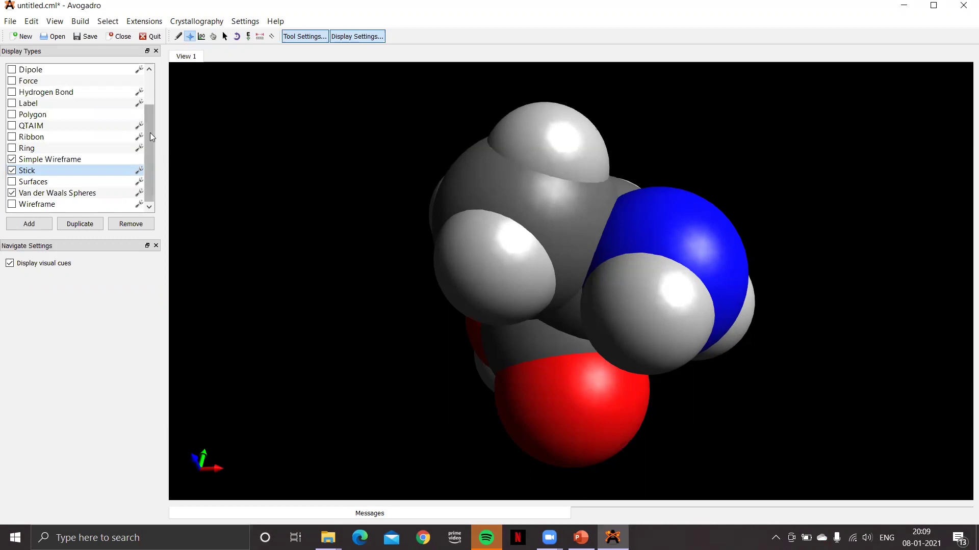
Switch the molecule back to Ball and Stick only, turning off Simple Wireframe, Stick and Van der Waals Spheres.
drag(150, 132, 152, 107)
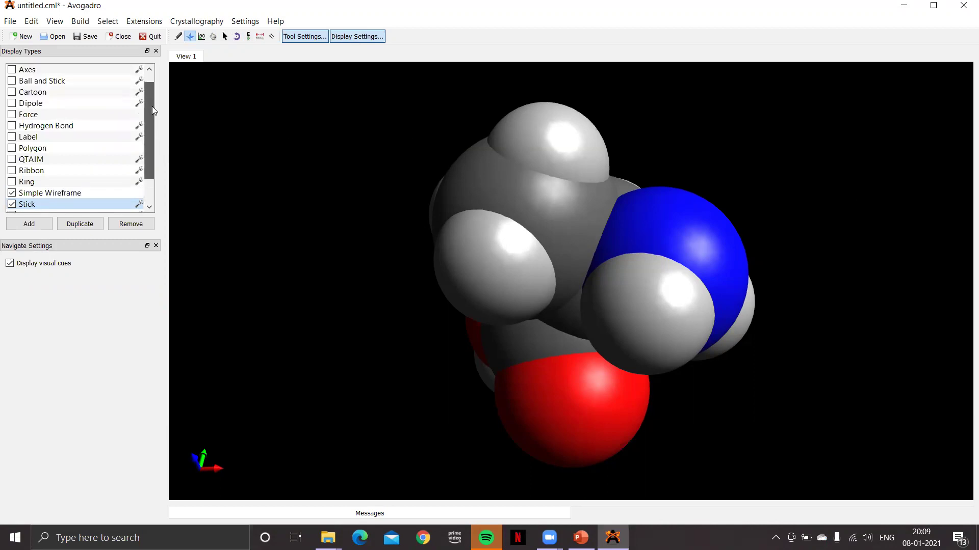
click(12, 81)
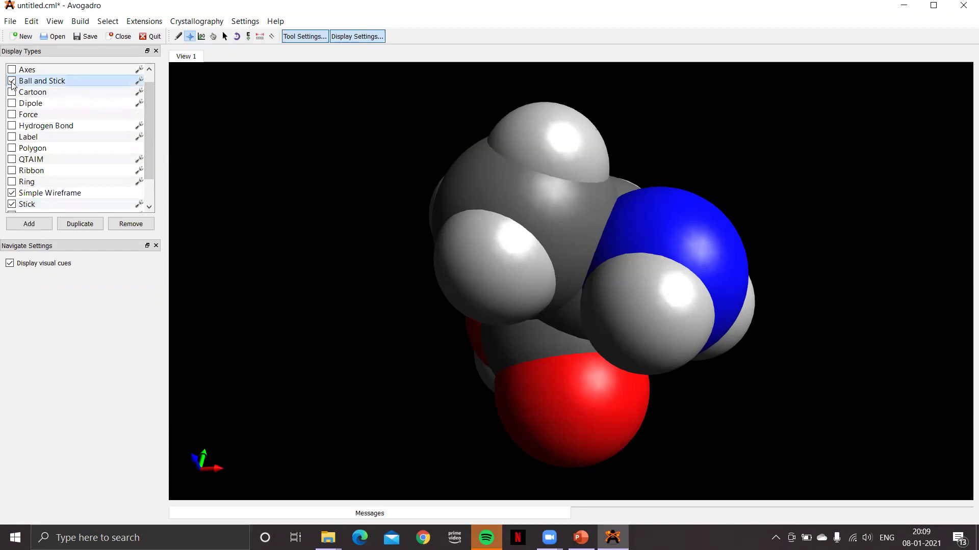
drag(150, 110, 149, 126)
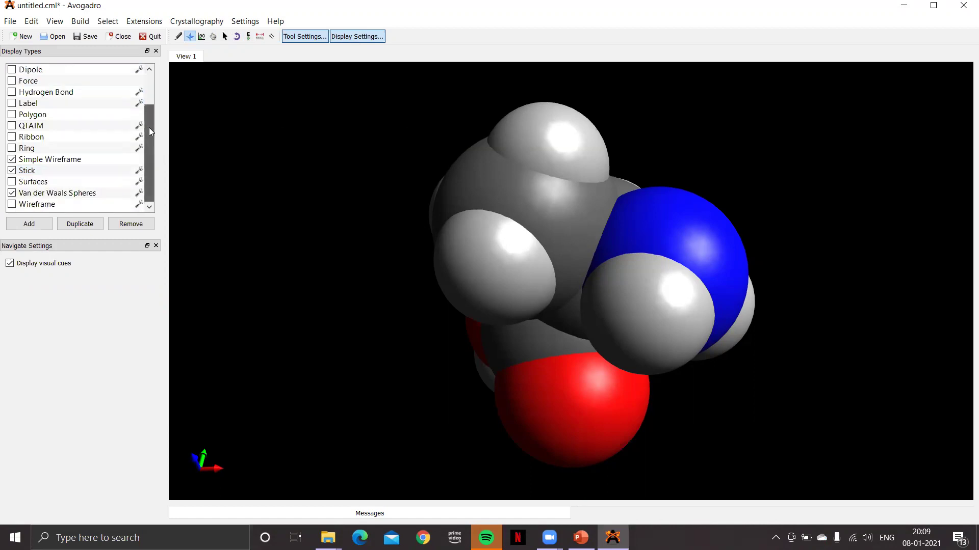
click(11, 159)
click(12, 170)
click(11, 195)
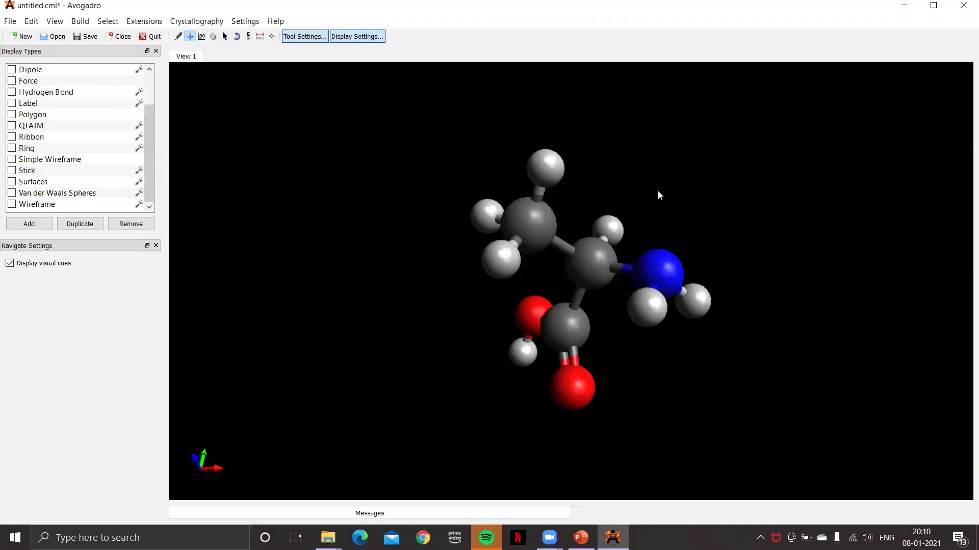
Invert the chirality of the alanine molecule and inspect the new arrangement of its groups.
drag(599, 178, 639, 254)
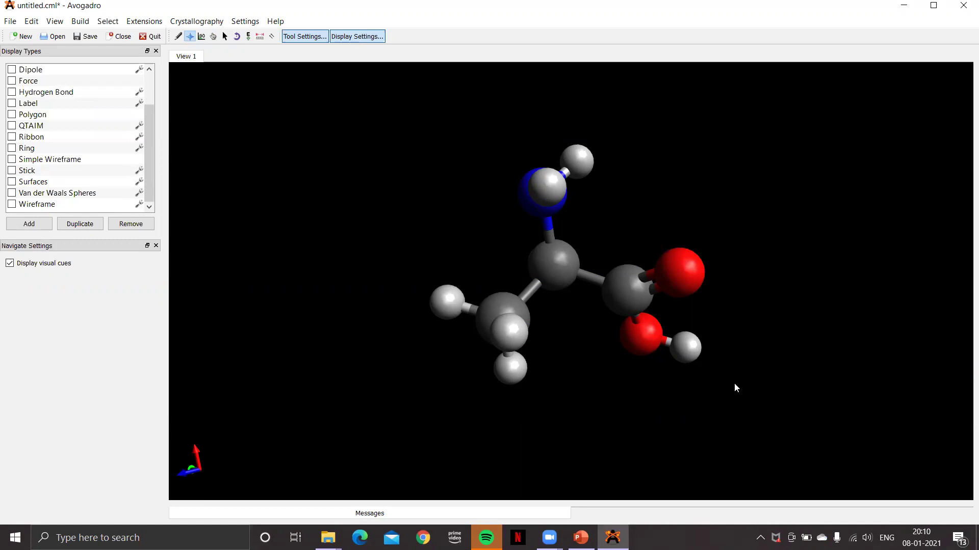
click(81, 23)
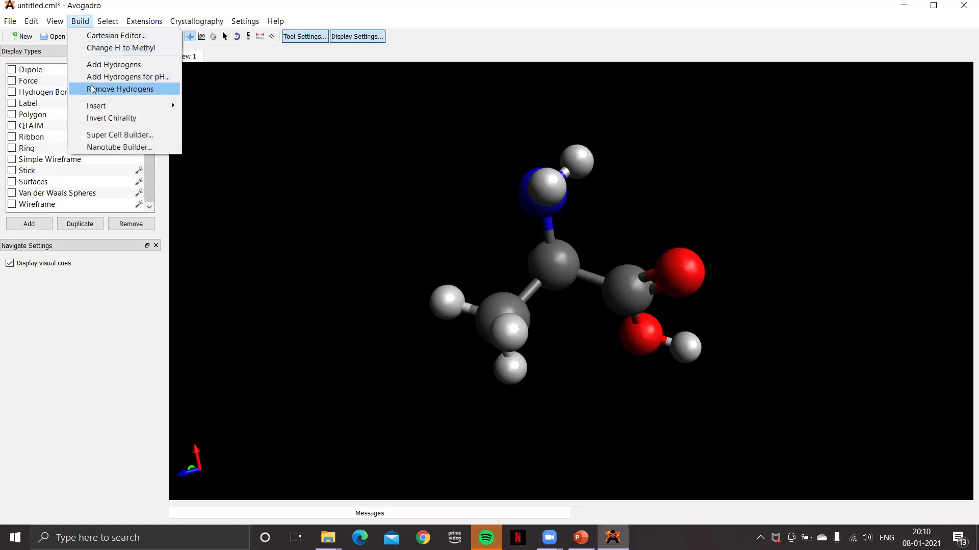
click(111, 120)
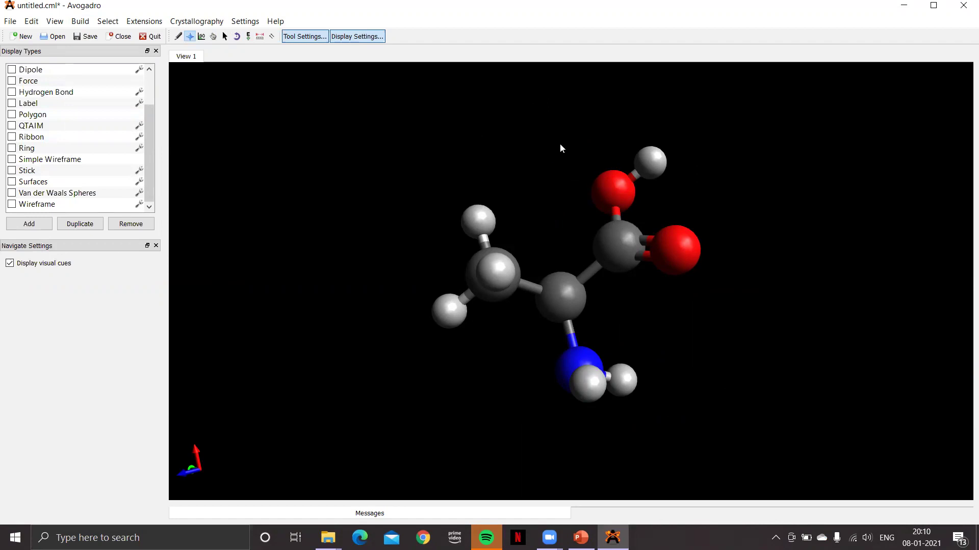
mouse_move(686, 293)
mouse_down()
mouse_move(625, 261)
mouse_move(675, 233)
mouse_move(693, 311)
mouse_move(649, 286)
mouse_move(705, 308)
mouse_move(658, 301)
mouse_move(653, 285)
mouse_move(672, 289)
mouse_up()
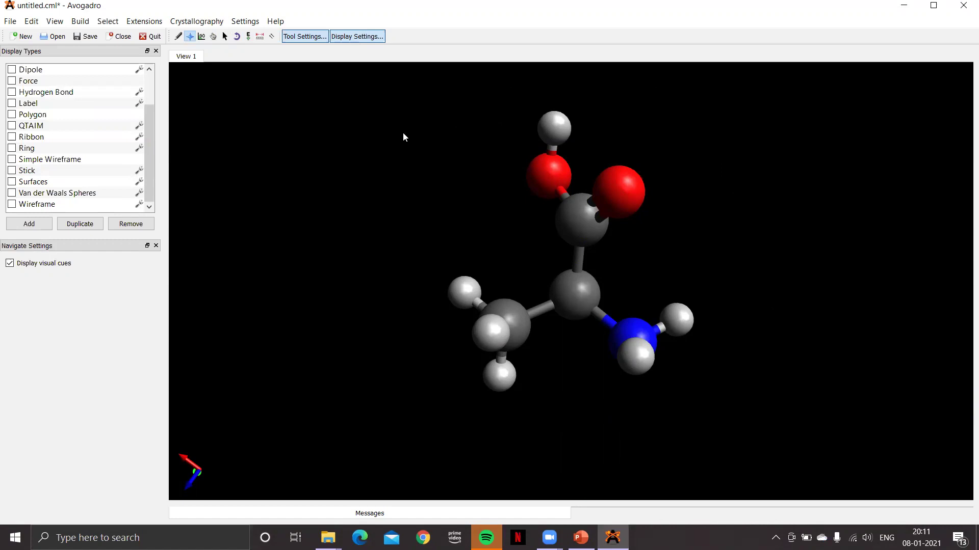
Adjust the alanine's hydrogens for pH 7, moving the dialog clear of the molecule.
click(79, 22)
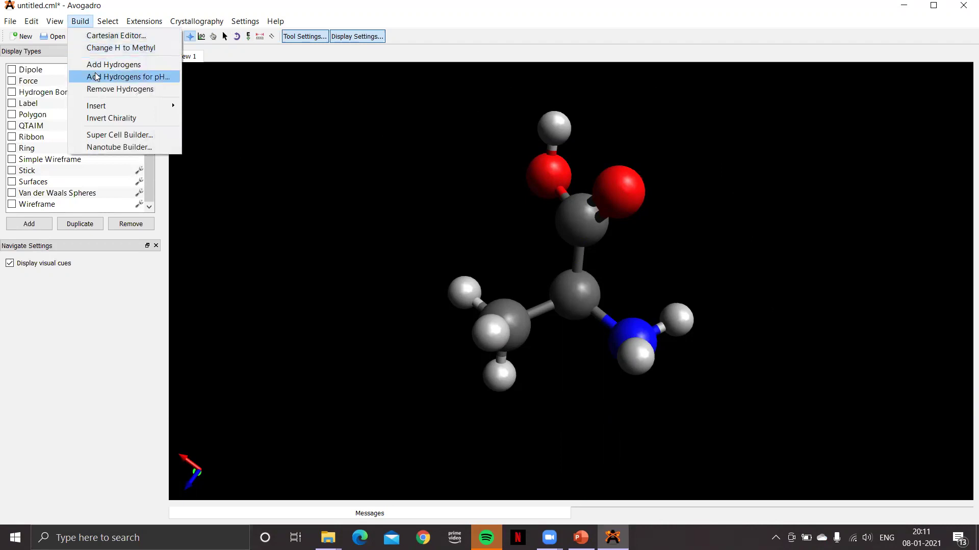
click(122, 77)
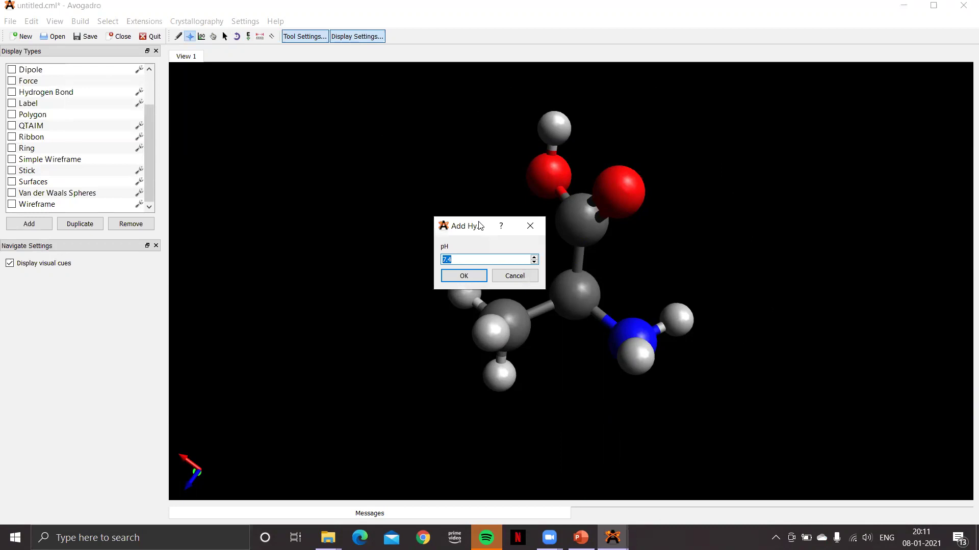
drag(480, 226, 358, 178)
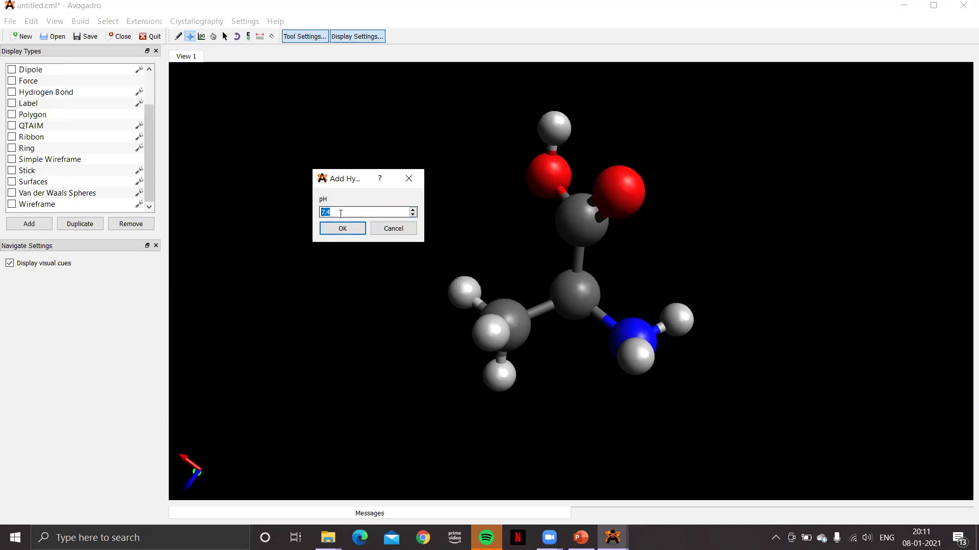
text(7)
click(341, 228)
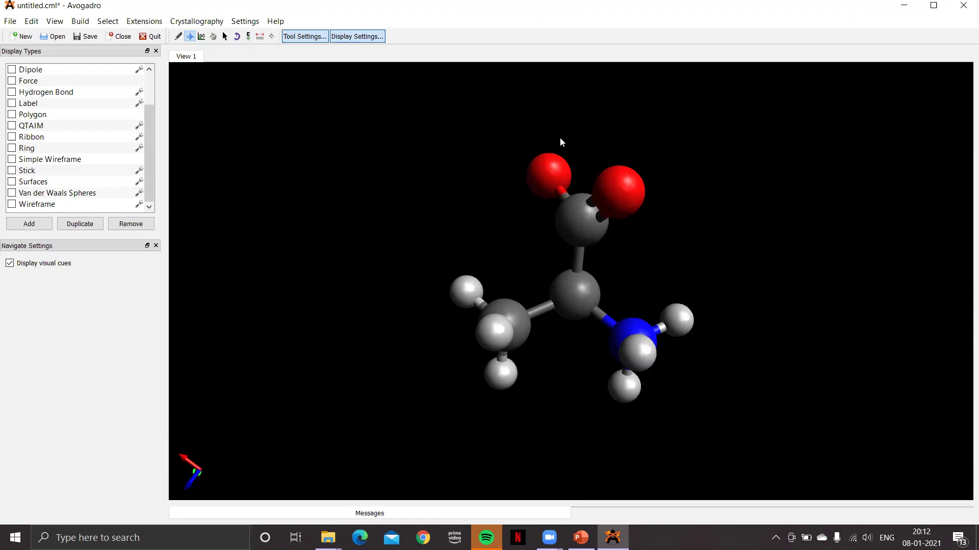
Adjust the alanine's hydrogens for an acidic pH of 2.
click(80, 21)
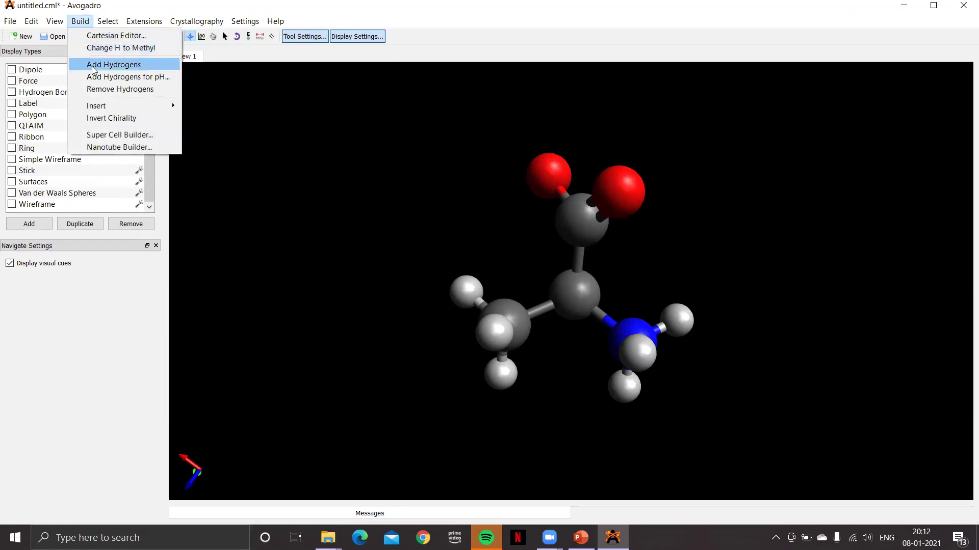
click(105, 77)
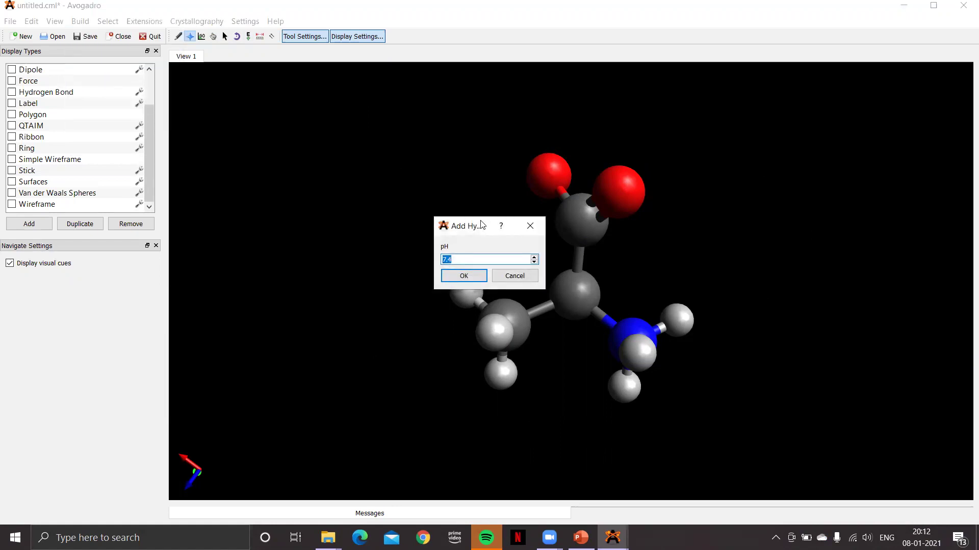
drag(361, 218, 361, 222)
text(2)
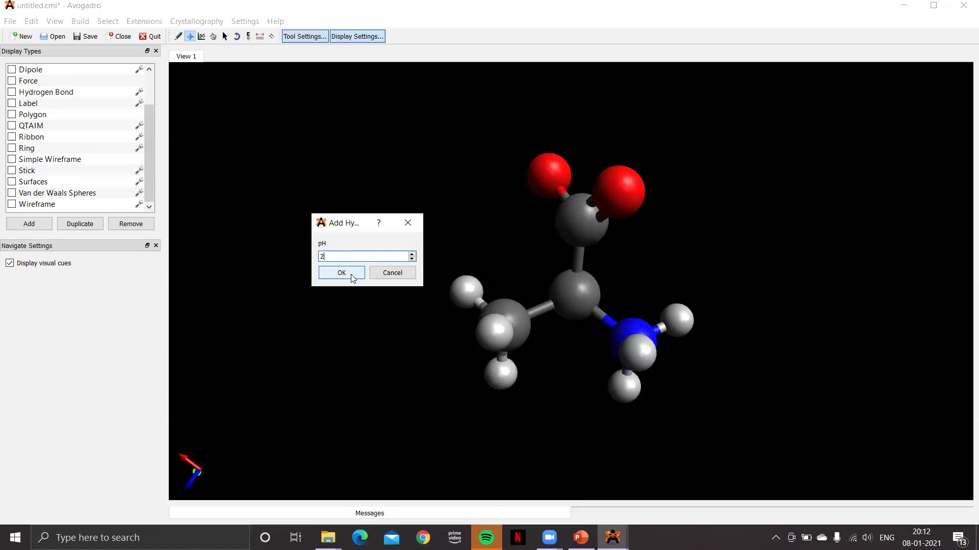
click(341, 273)
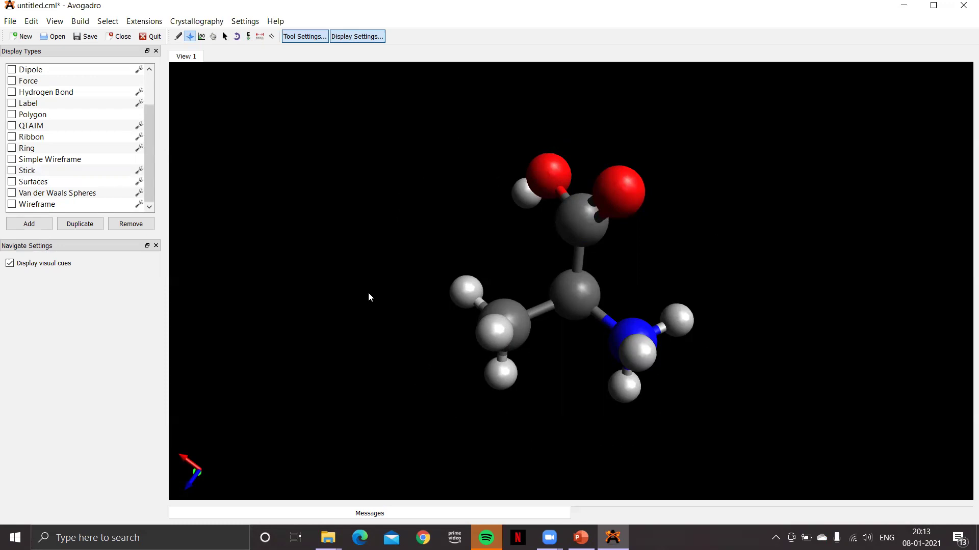
Adjust the alanine's hydrogens for a basic pH of 10.0.
click(80, 22)
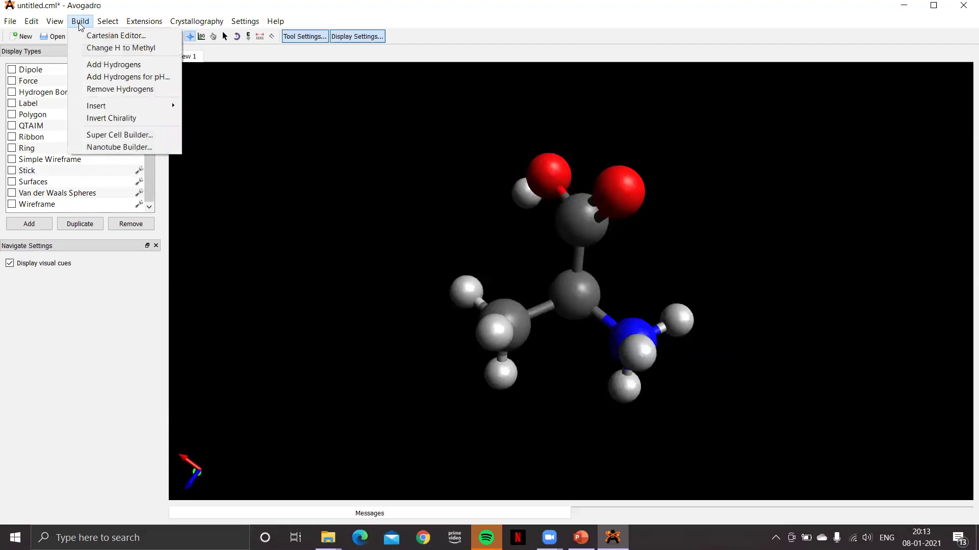
click(103, 76)
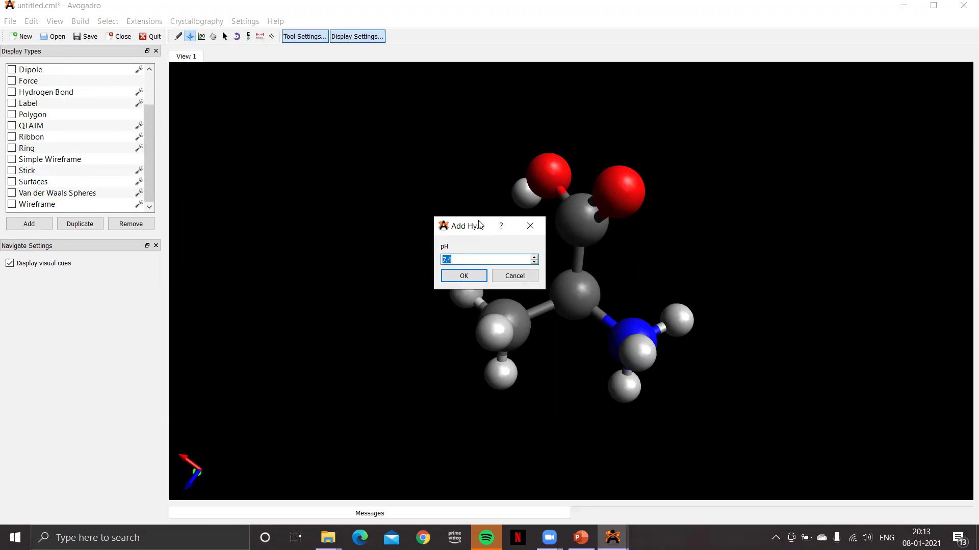
drag(479, 224, 361, 217)
text(10)
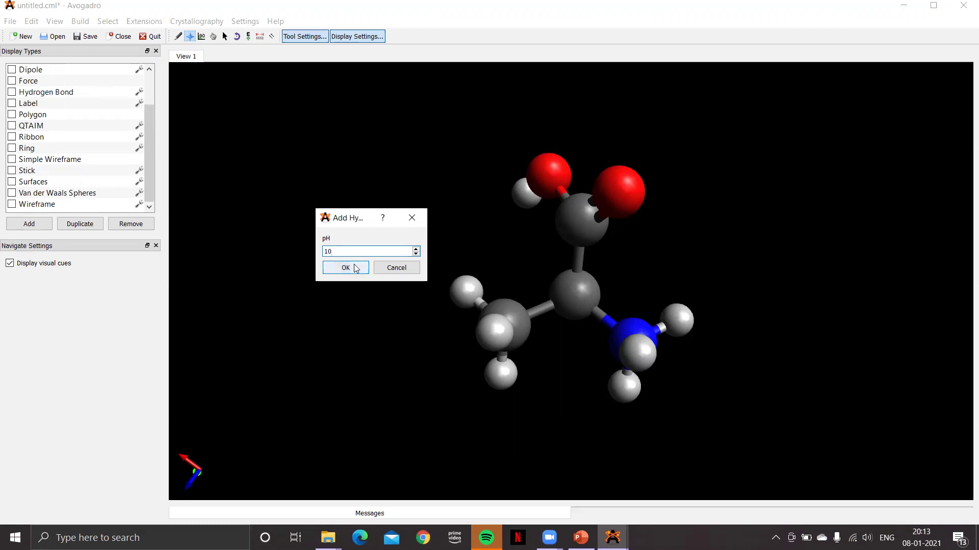
text(.0)
click(345, 268)
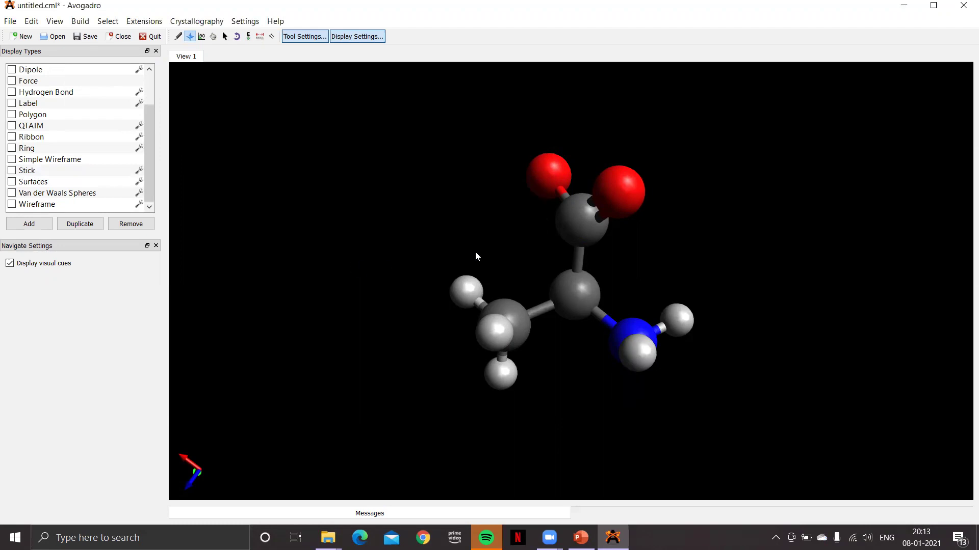
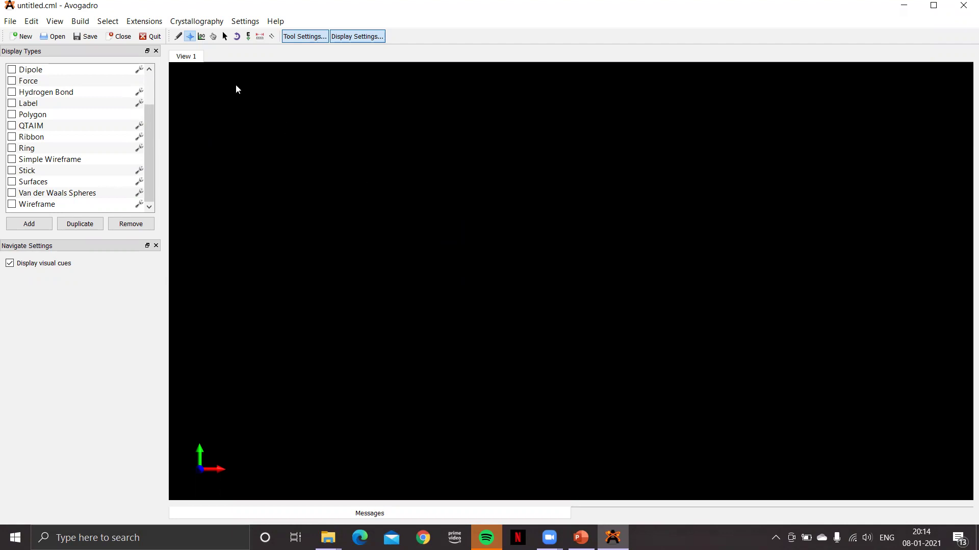
Draw a closed six-membered carbon ring with single bonds and automatically adjusted hydrogens in the empty document.
click(178, 37)
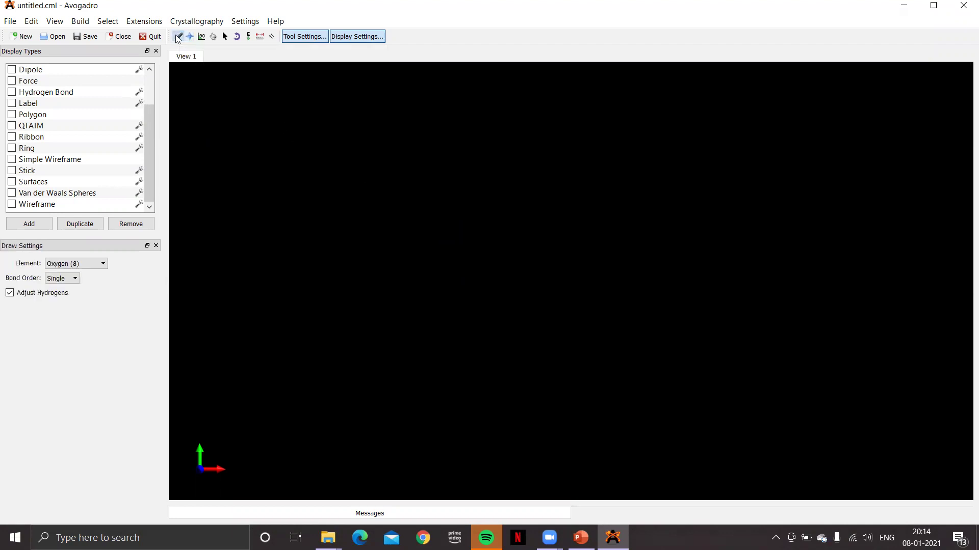
click(105, 264)
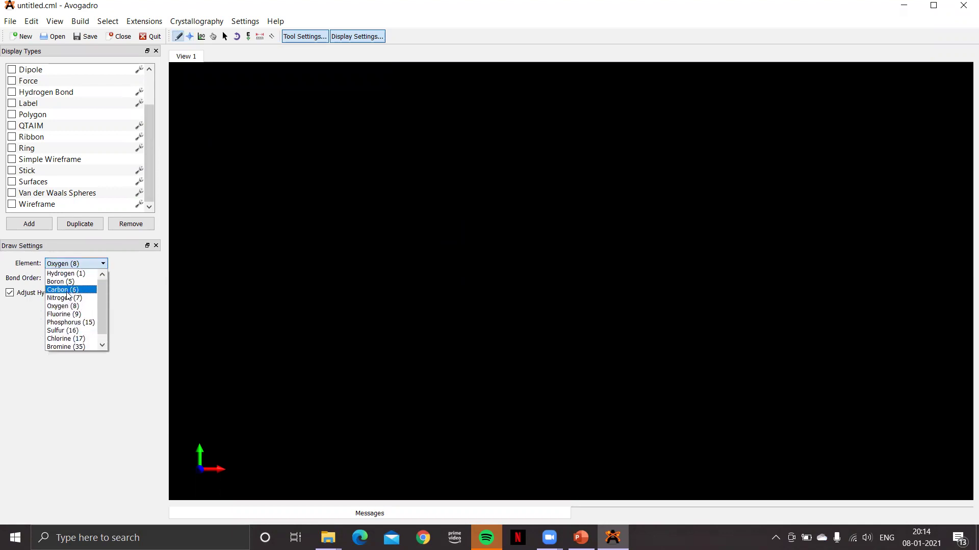
click(70, 290)
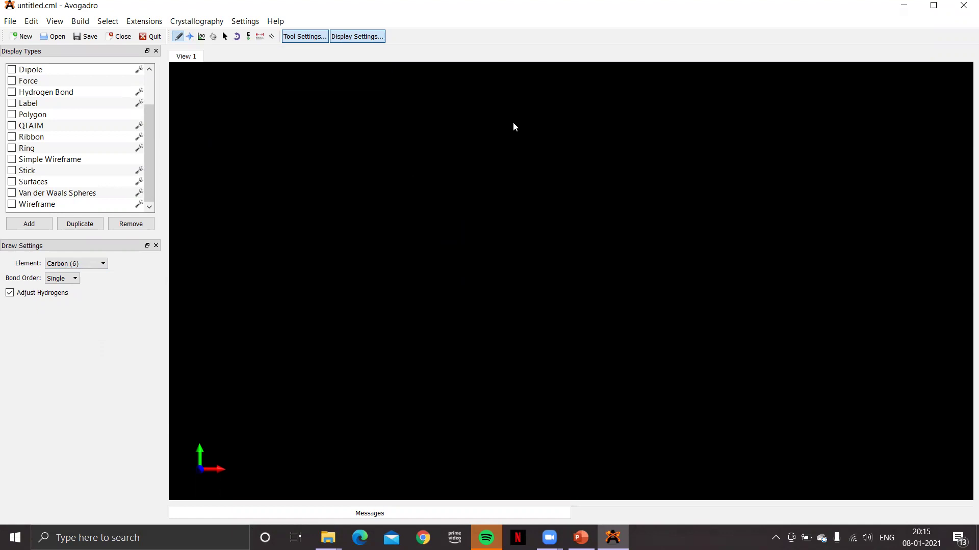
mouse_move(513, 122)
mouse_down()
mouse_move(440, 171)
mouse_move(449, 259)
mouse_up()
mouse_move(535, 319)
mouse_down()
mouse_move(623, 268)
mouse_move(614, 179)
mouse_up()
drag(546, 145, 513, 121)
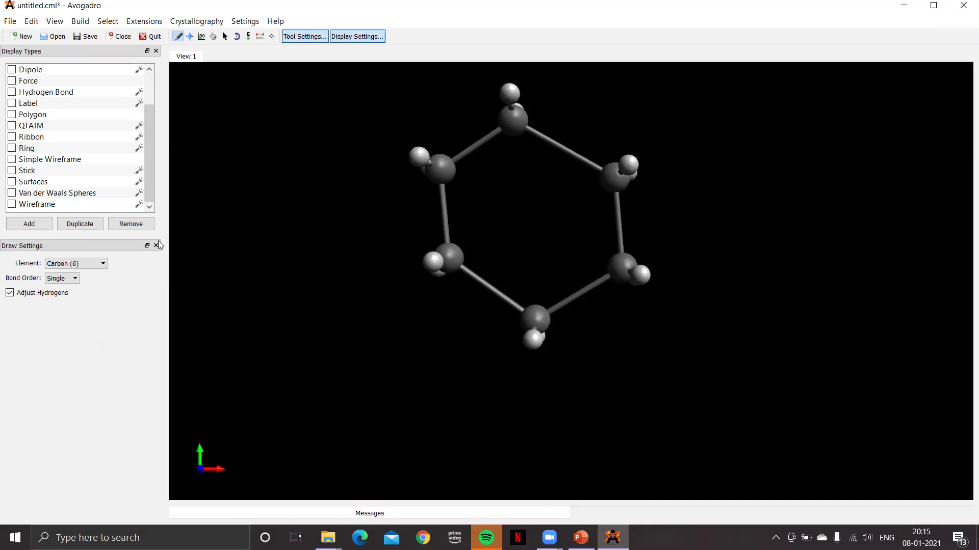
Replace the topmost carbon atom of the ring with oxygen.
click(104, 266)
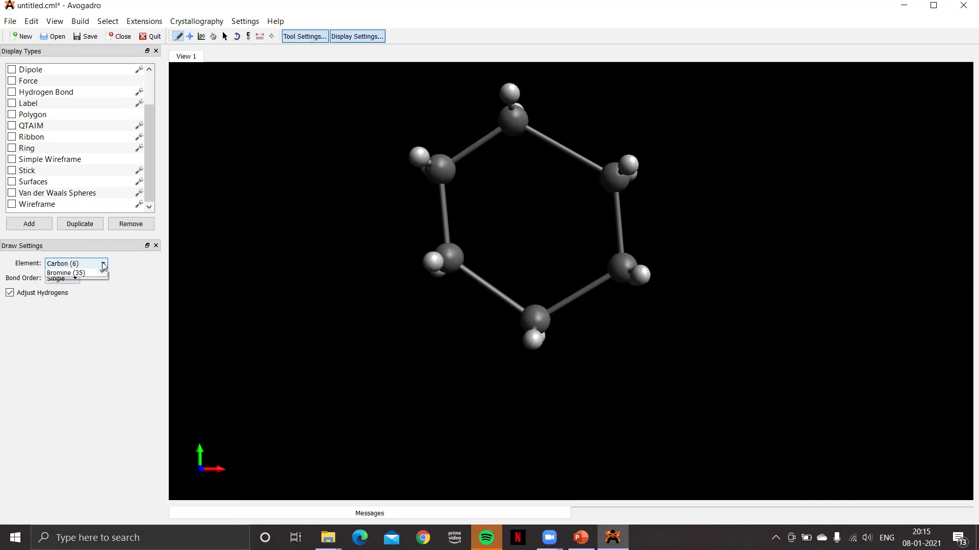
click(72, 310)
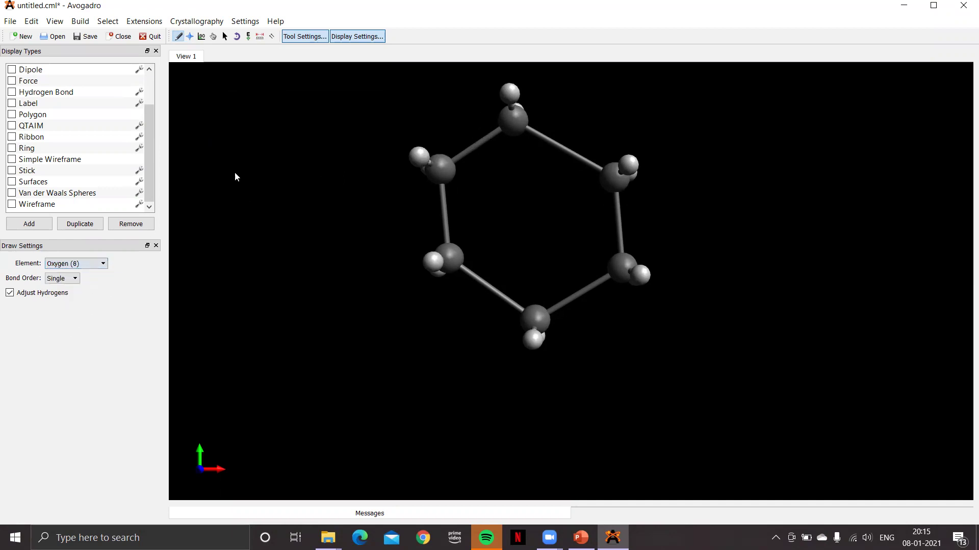
click(511, 118)
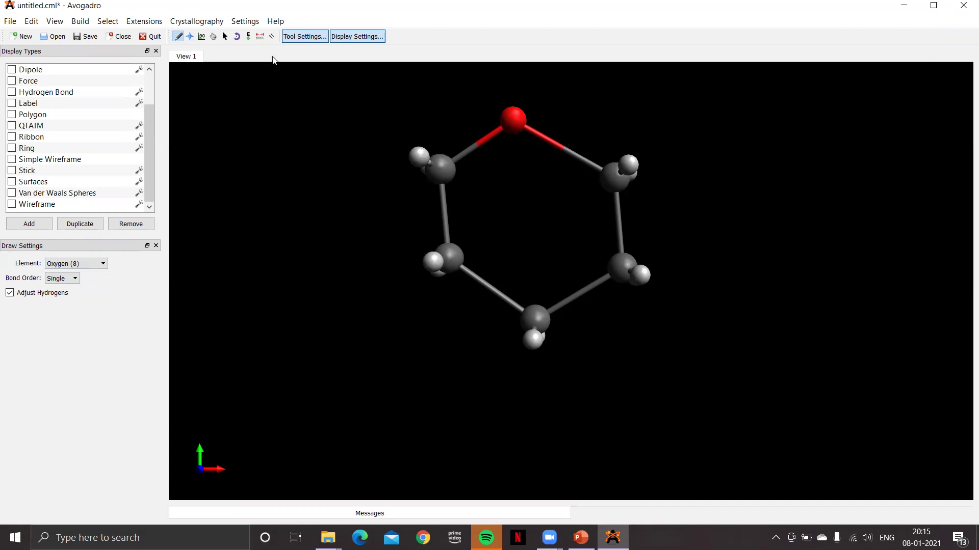
Auto-optimize the oxygen-containing ring with the MMFF94 force field and Steepest Descent algorithm, and inspect its conformation from the side.
click(248, 37)
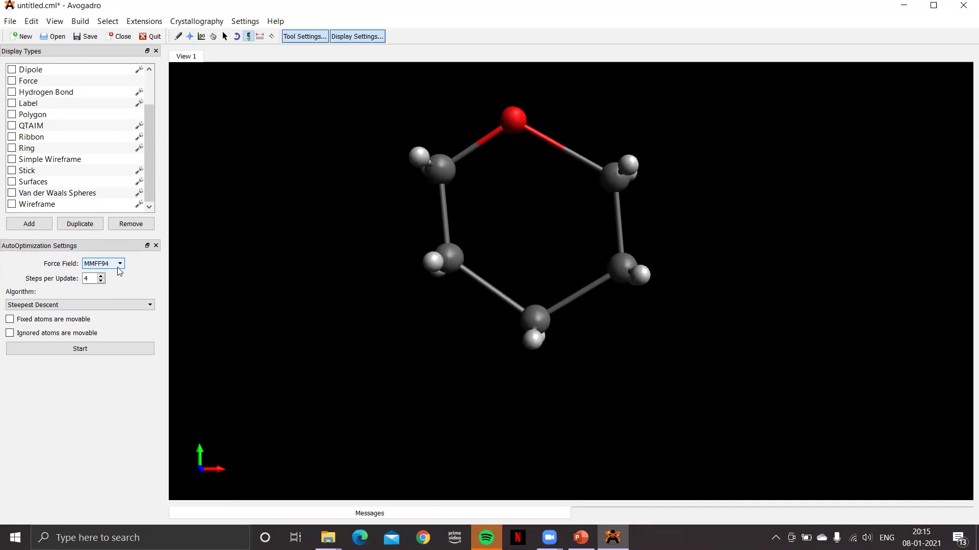
click(94, 350)
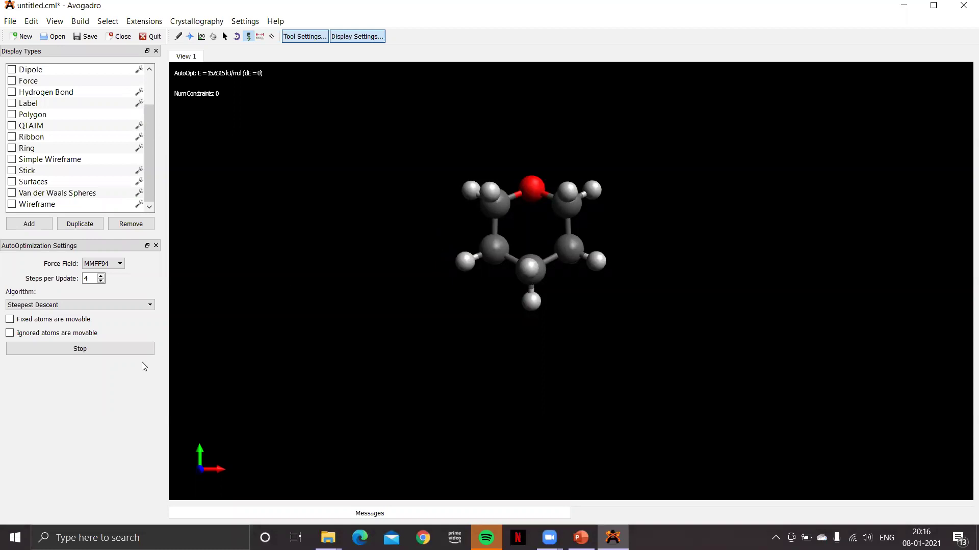
click(80, 349)
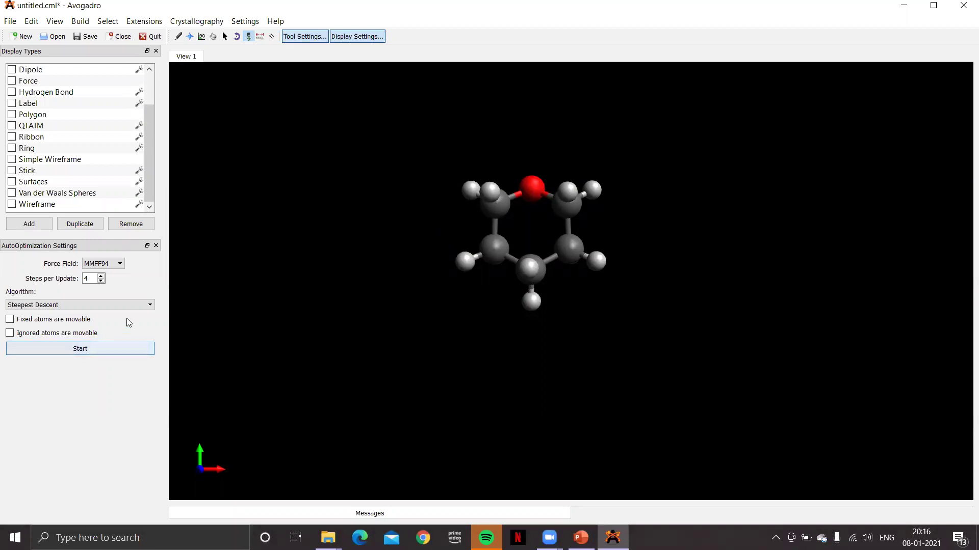
click(190, 36)
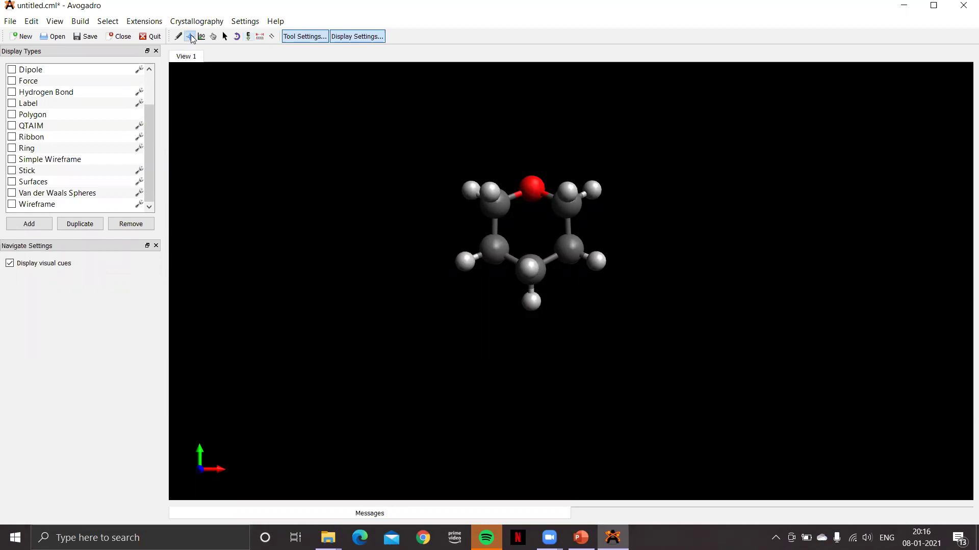
drag(578, 302, 515, 222)
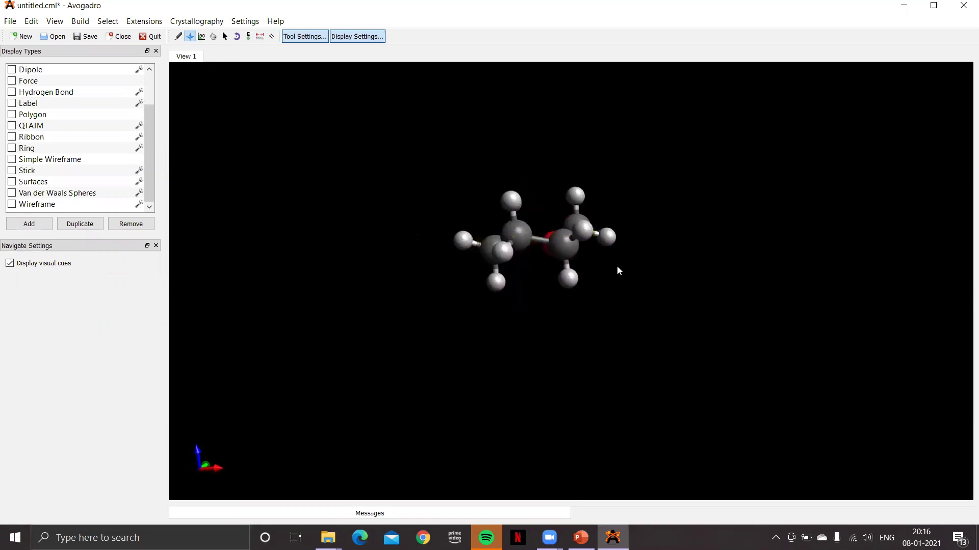
Replace the outward hydrogen on one ring carbon beside the ring oxygen with a single-bonded carbon, forming a methyl group.
scroll(617, 265, up, 5)
mouse_move(635, 320)
mouse_down()
mouse_move(658, 308)
mouse_move(629, 322)
mouse_up()
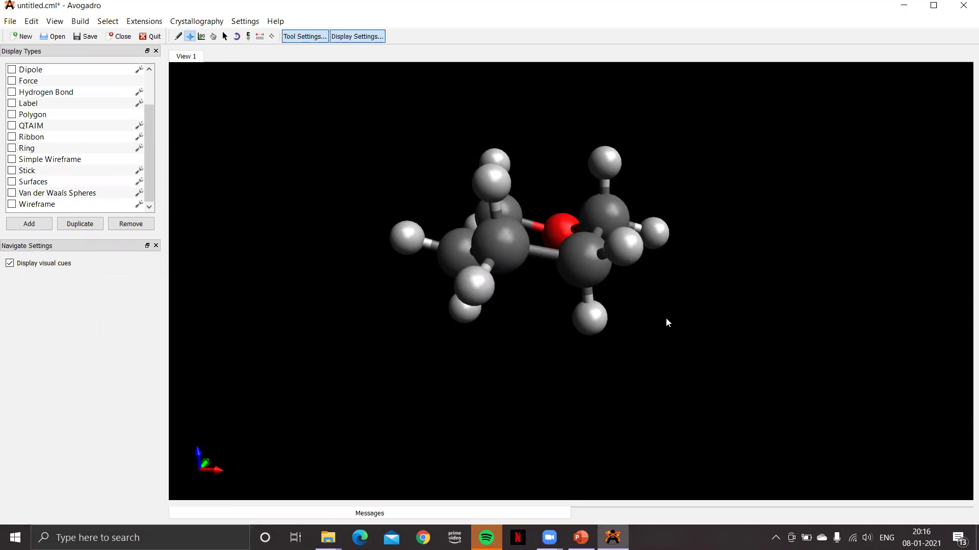
drag(658, 321, 661, 352)
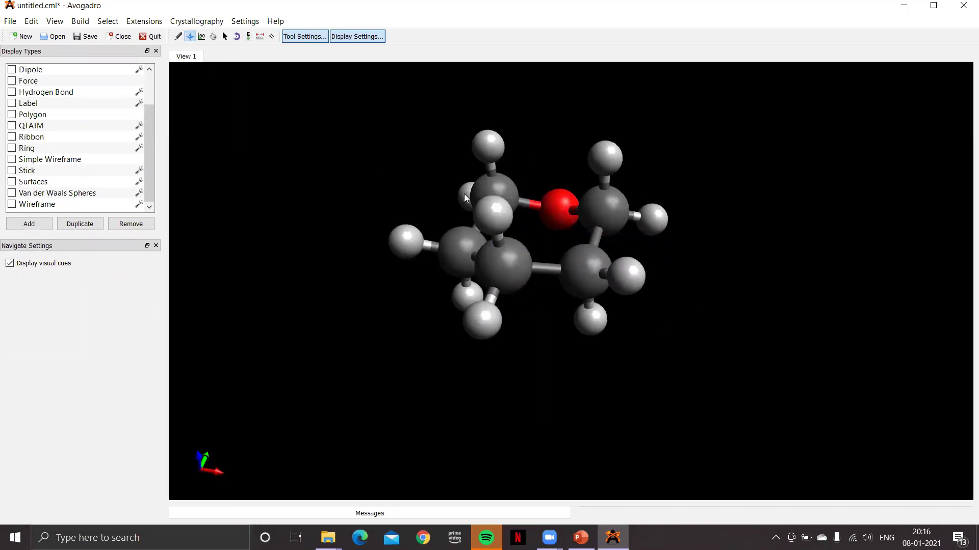
click(179, 36)
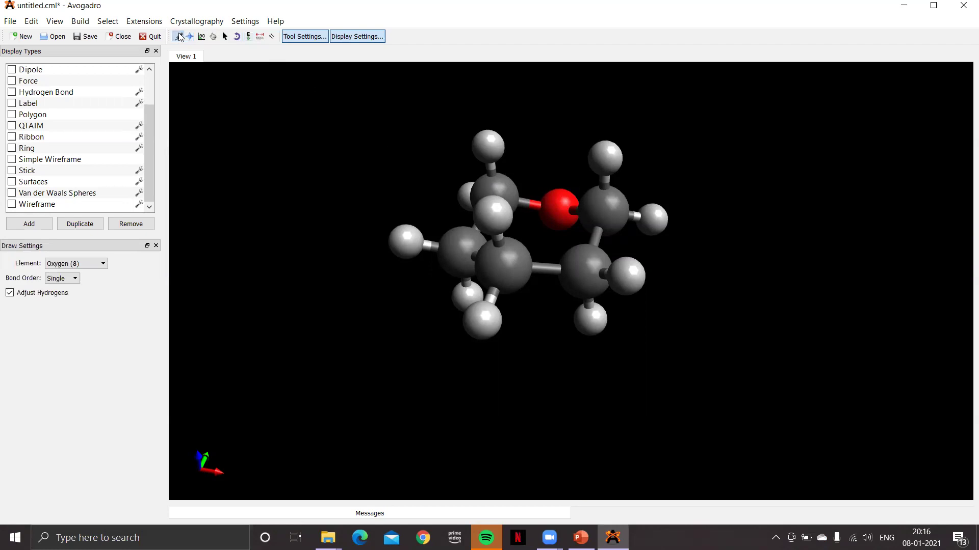
click(103, 263)
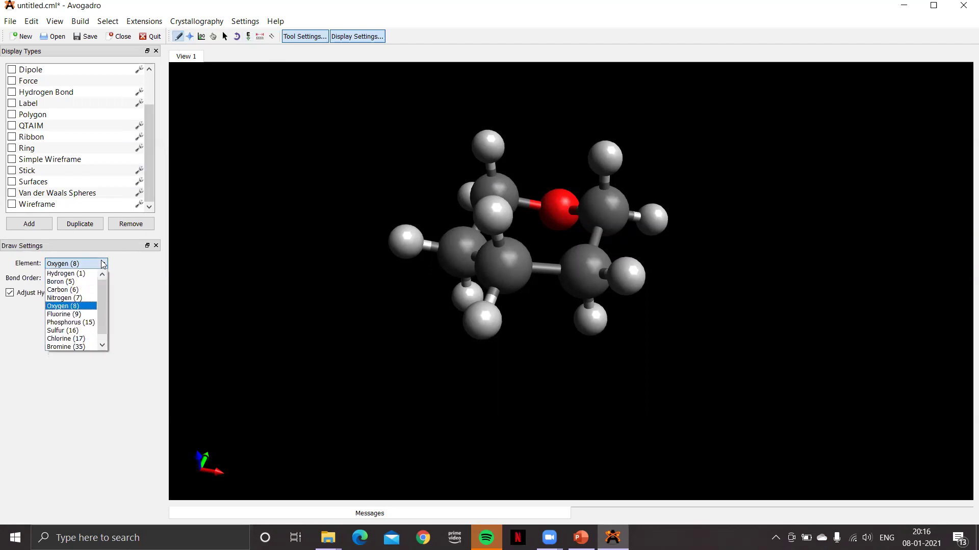
click(73, 290)
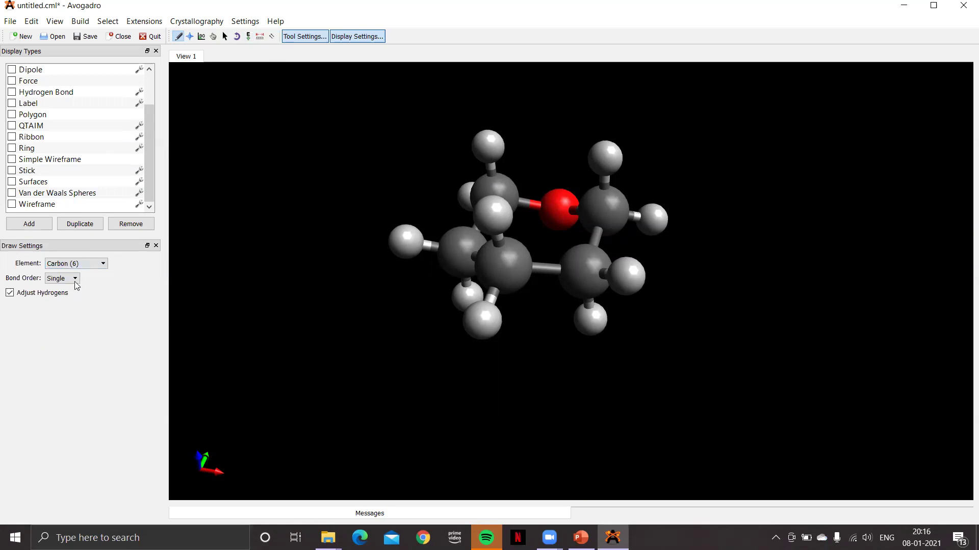
click(189, 36)
drag(497, 417, 551, 394)
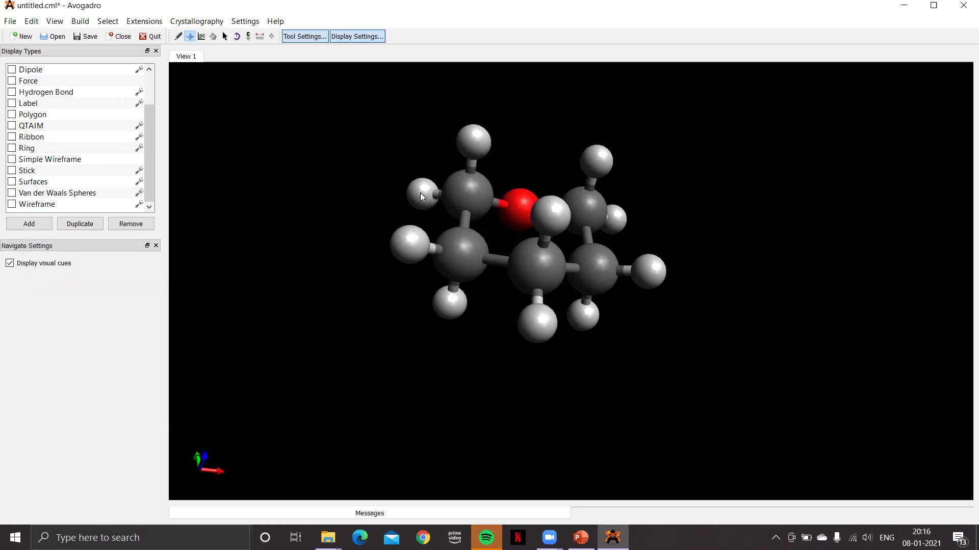
click(178, 37)
click(421, 193)
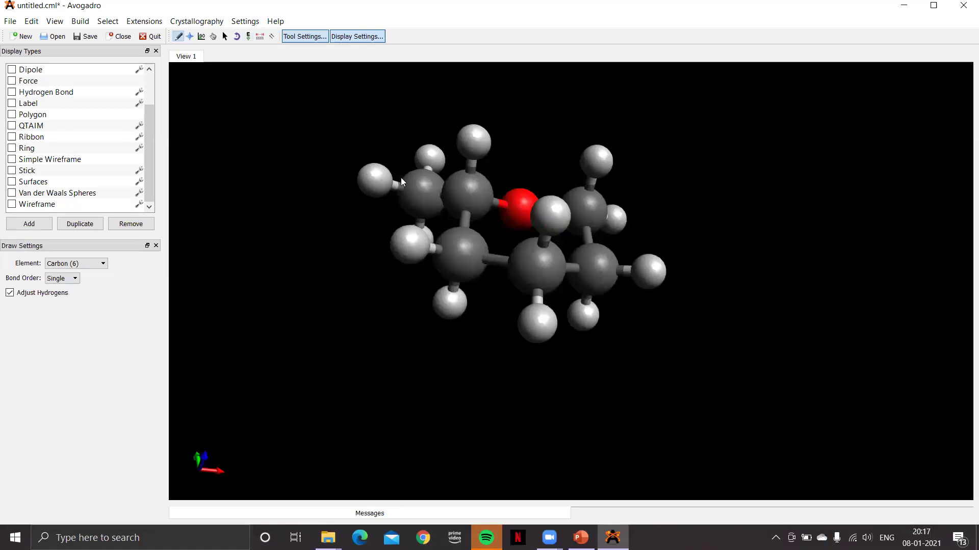
Replace the outermost hydrogen of the methyl group with oxygen to turn it into a CH2OH group.
click(102, 265)
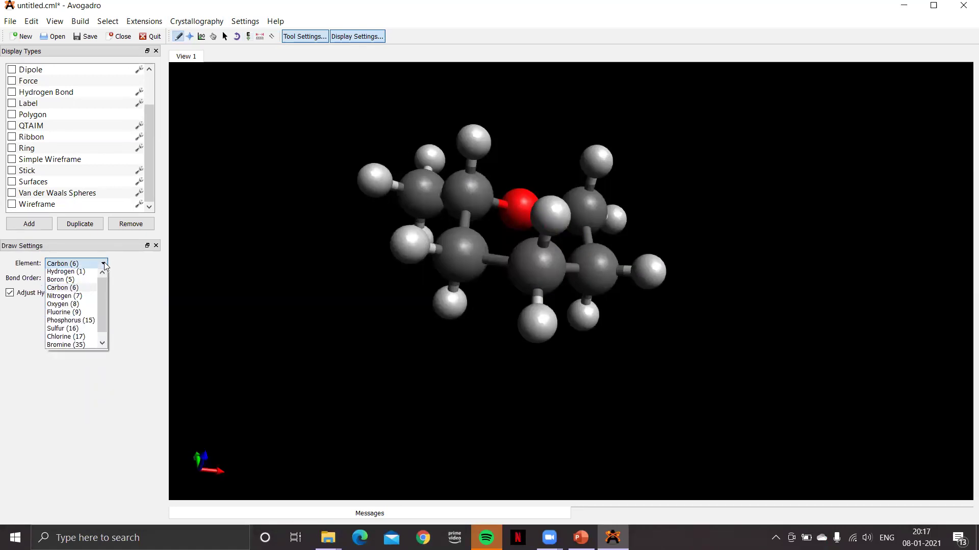
click(62, 306)
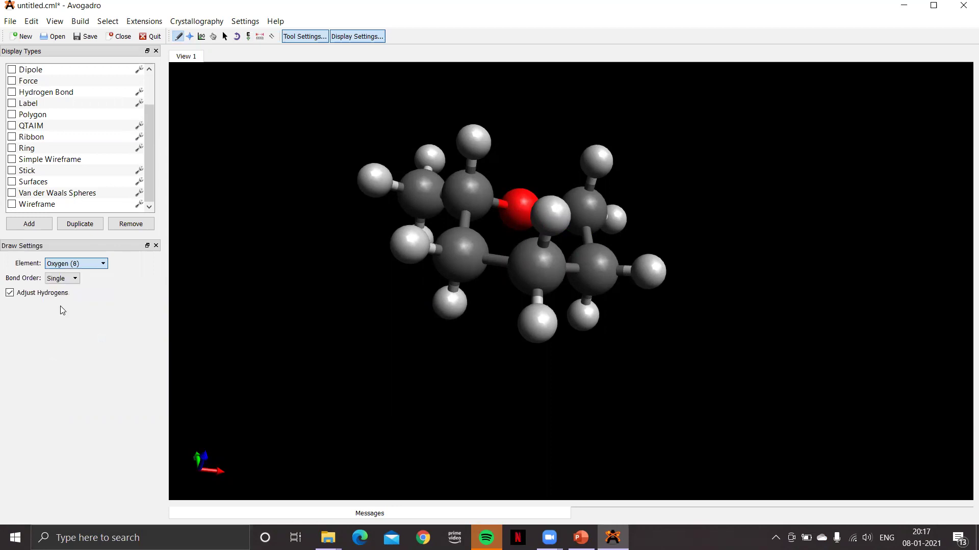
click(383, 180)
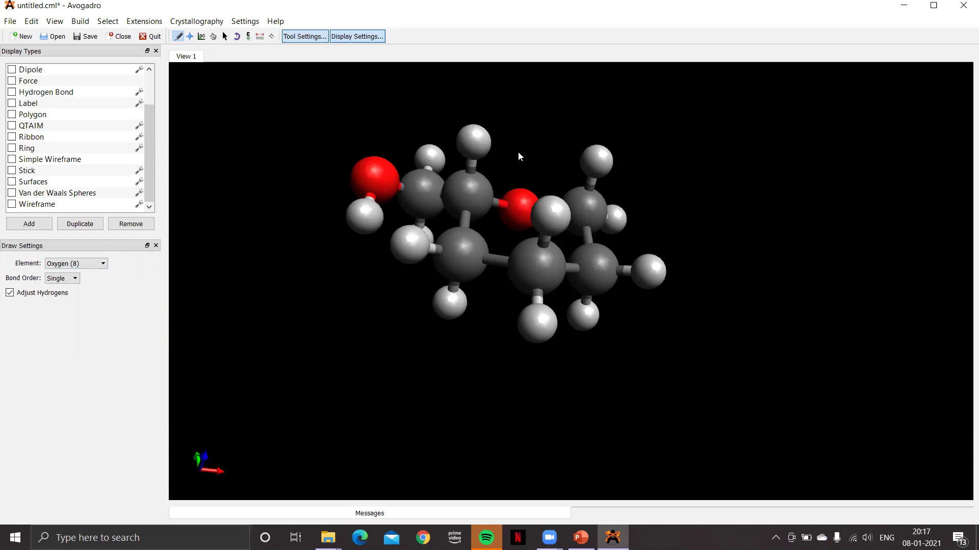
Add hydroxyl groups to the next two ring carbons after the CH2OH-bearing one, replacing the outward hydrogen on each with oxygen.
click(409, 248)
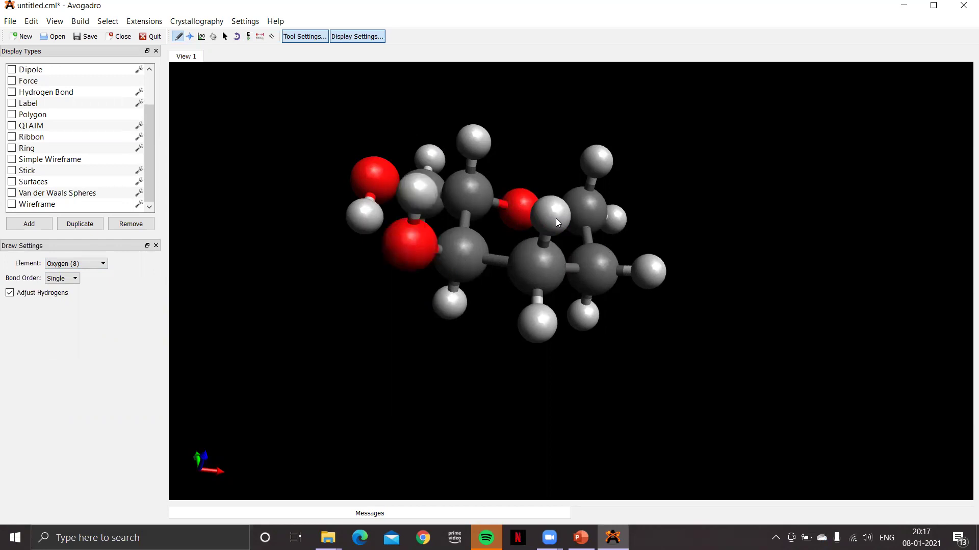
click(190, 37)
drag(682, 318, 428, 318)
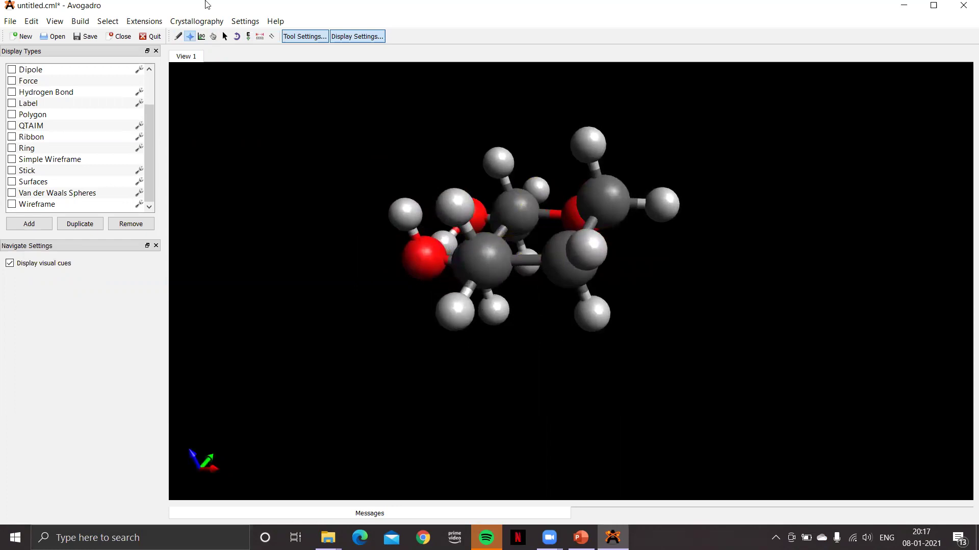
click(178, 37)
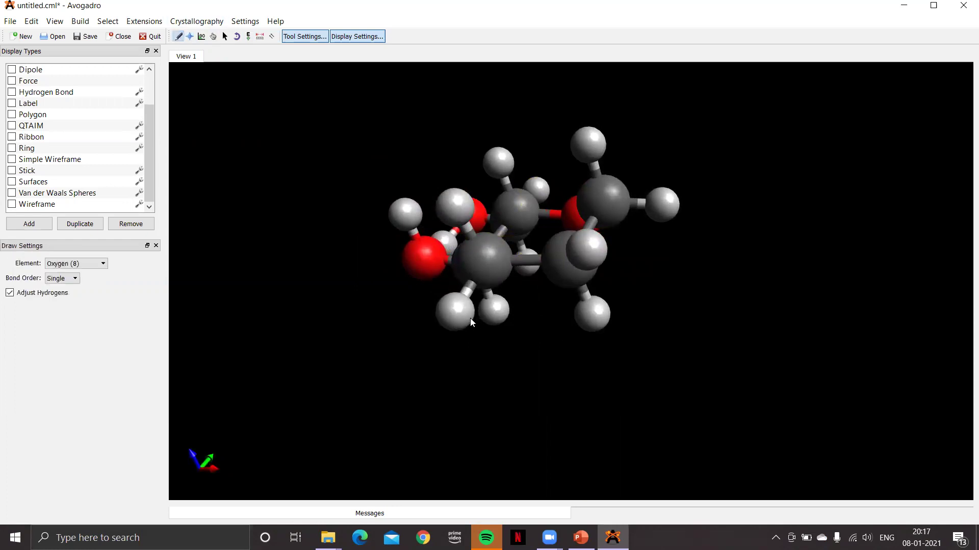
click(450, 311)
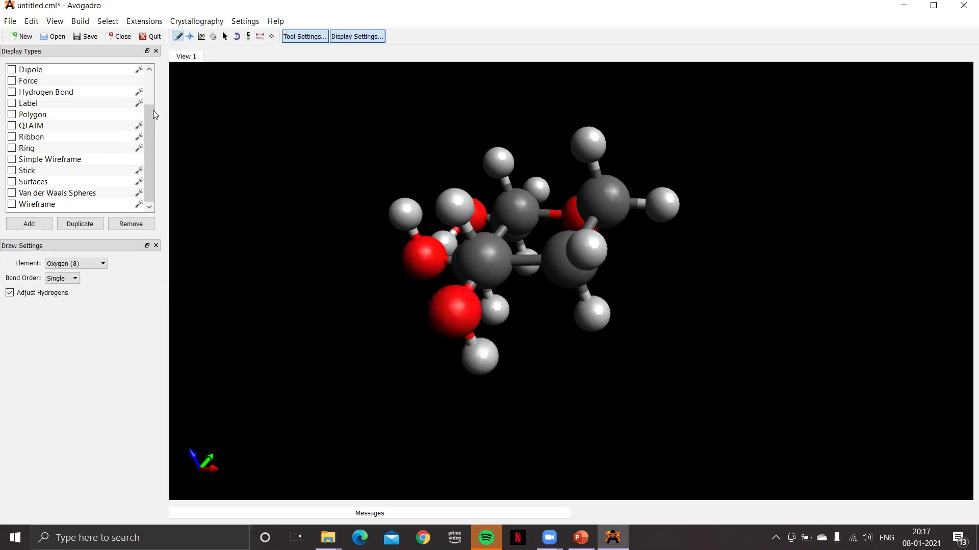
Replace the outward hydrogen on the following ring carbon, two positions from the ring oxygen, with a hydroxyl group.
click(189, 37)
mouse_move(735, 357)
mouse_down()
mouse_move(653, 349)
mouse_move(688, 369)
mouse_move(674, 343)
mouse_move(646, 343)
mouse_up()
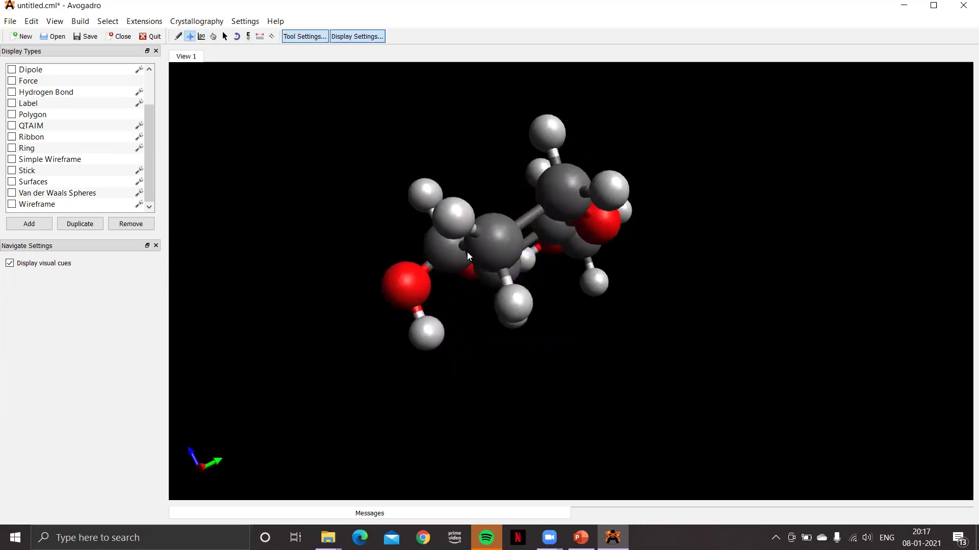
click(178, 35)
click(457, 211)
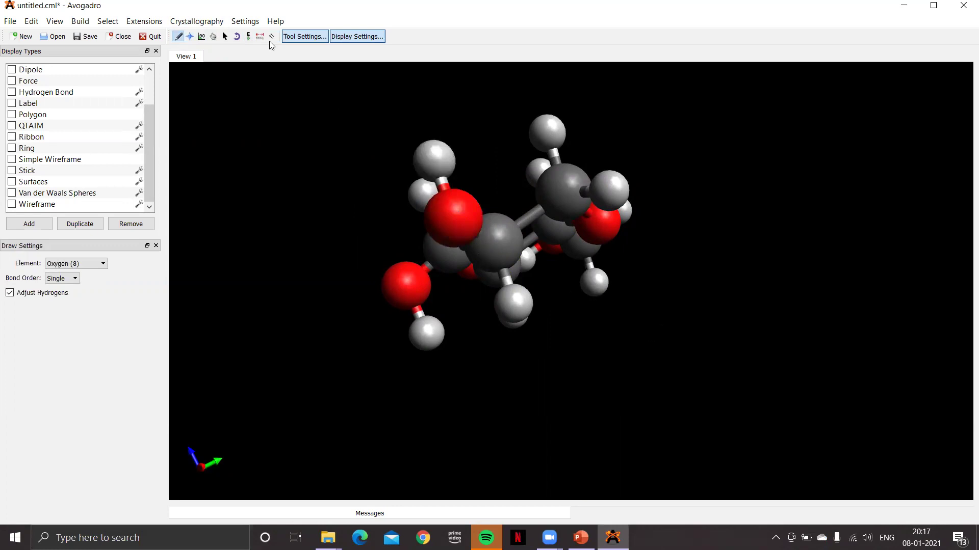
Add a hydroxyl in the upward position of the last unsubstituted ring carbon beside the oxygen, deleting the one first placed in its outward position.
click(190, 37)
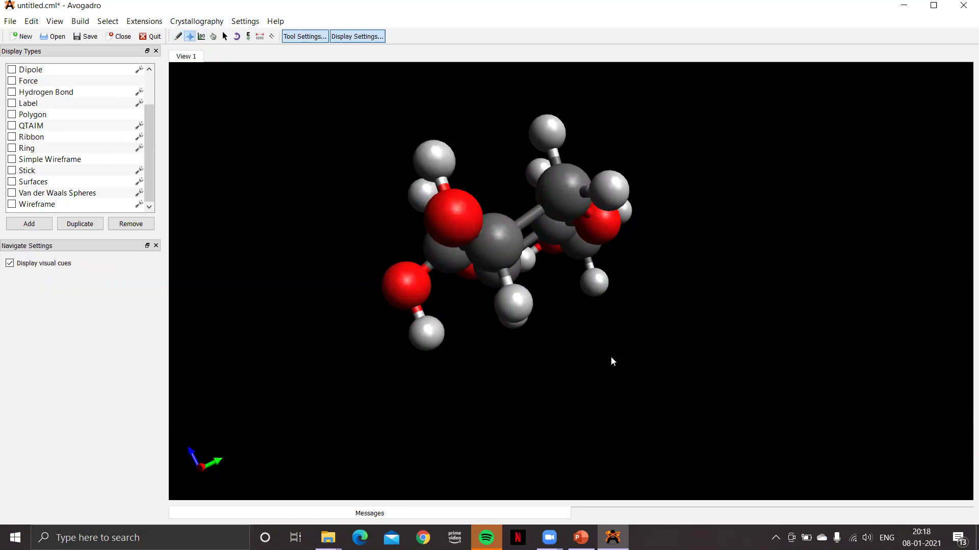
drag(588, 344, 658, 400)
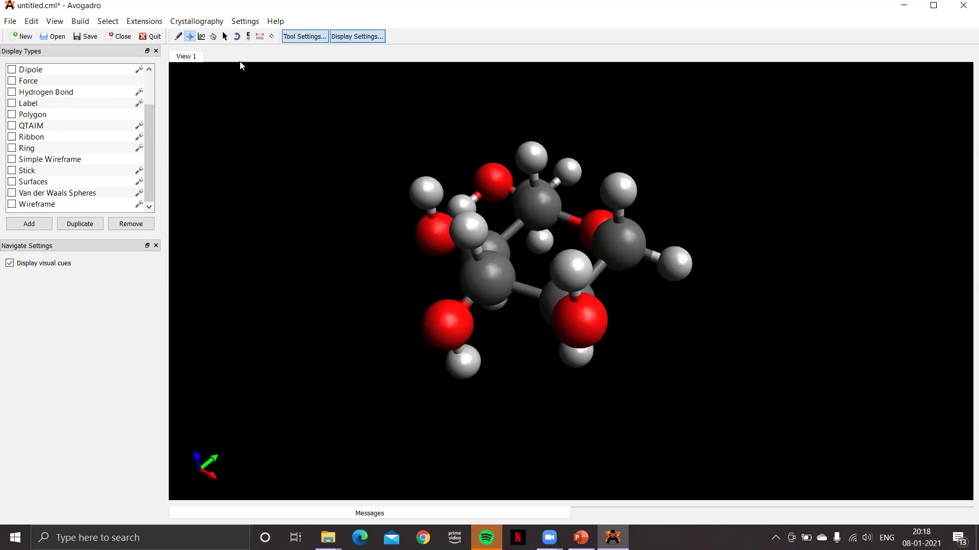
click(177, 37)
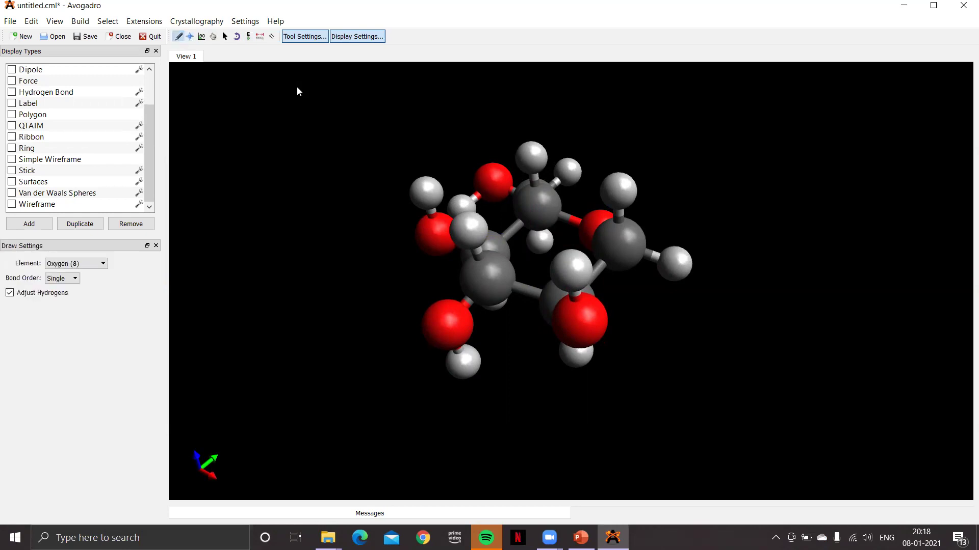
click(678, 267)
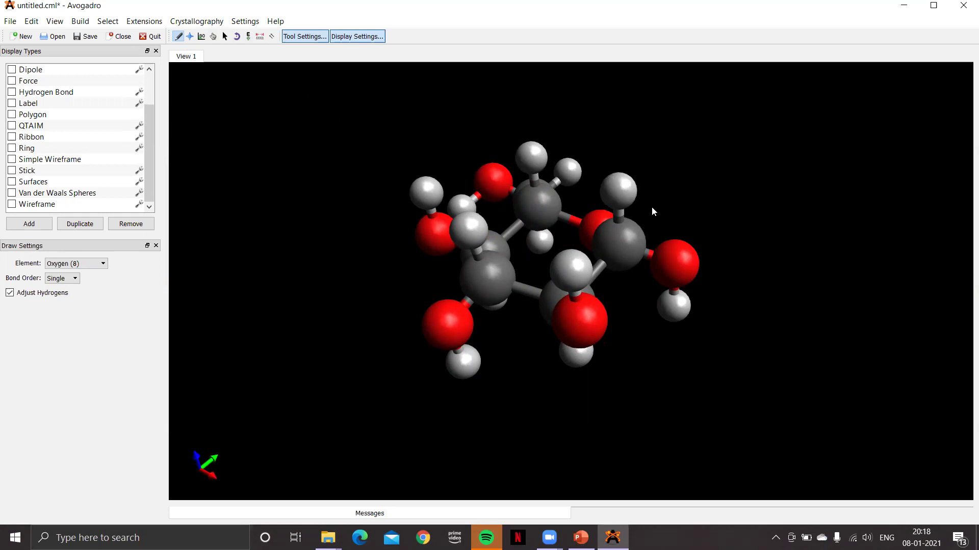
right_click(678, 262)
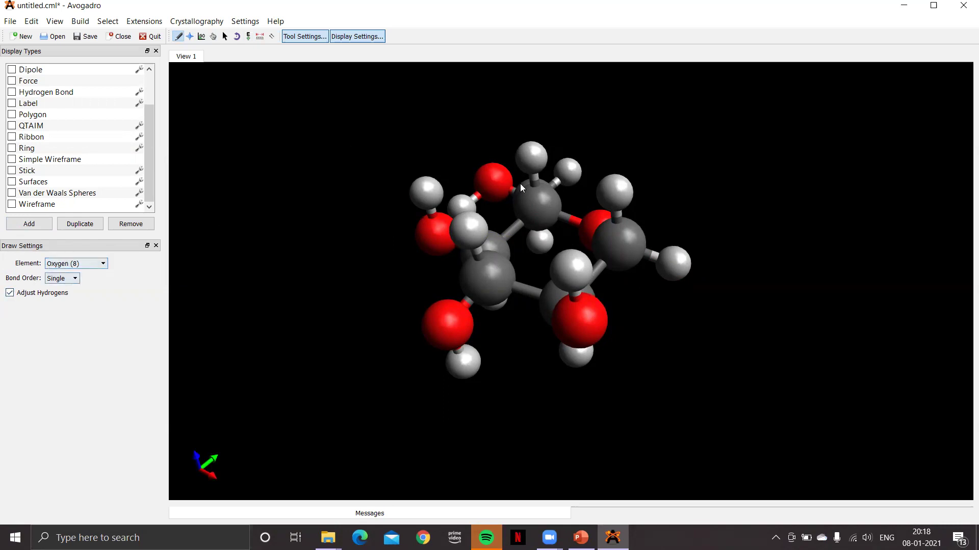
click(622, 193)
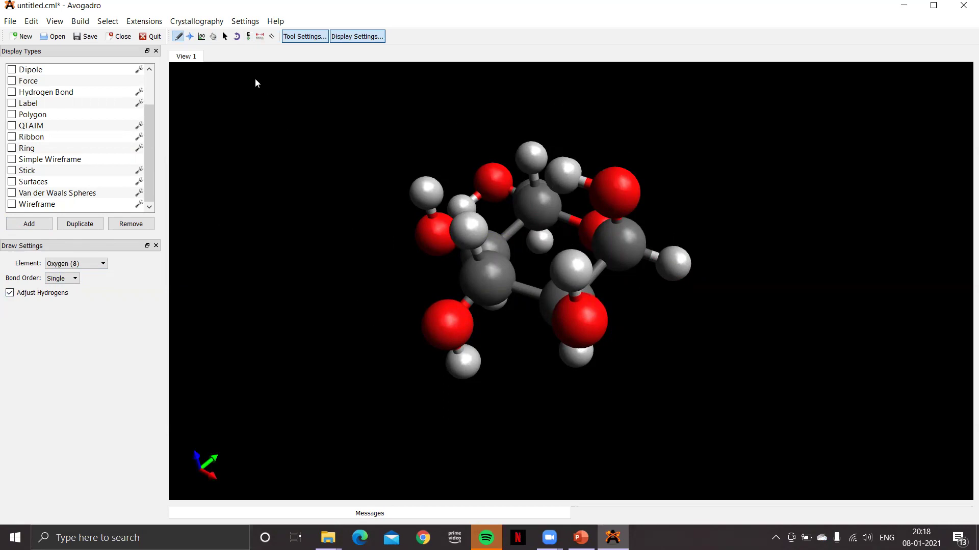
Auto-optimize the hydroxylated ring with the MMFF94 force field and Steepest Descent algorithm, and inspect its conformation from several angles.
click(250, 37)
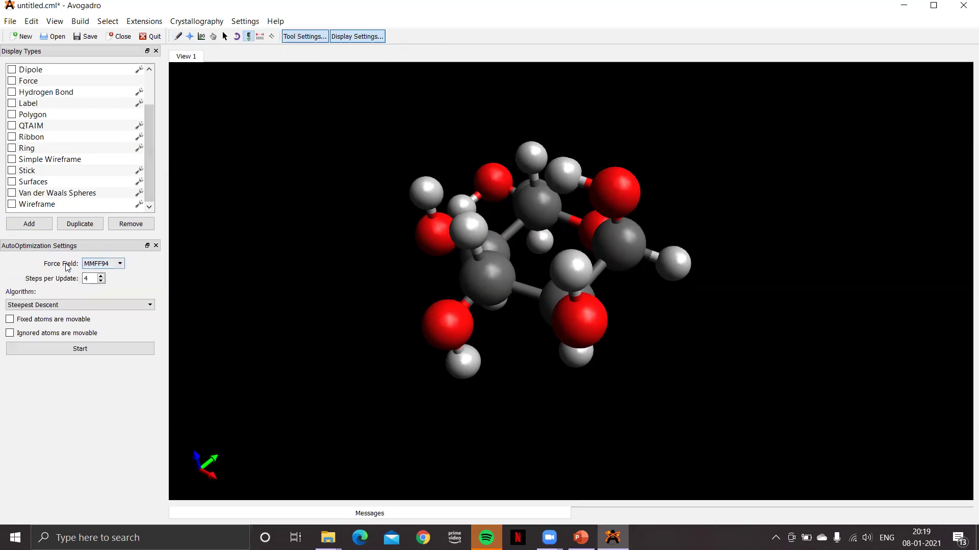
click(93, 350)
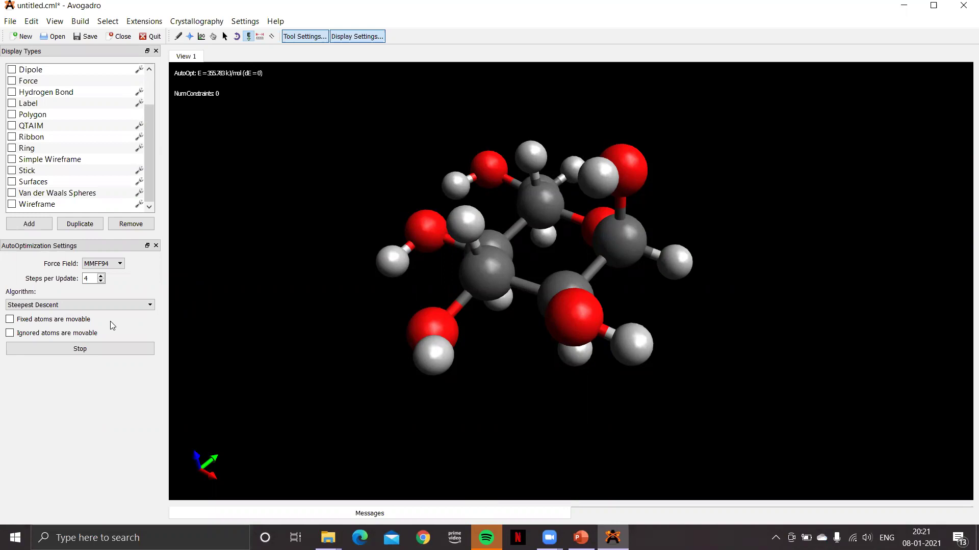
click(90, 350)
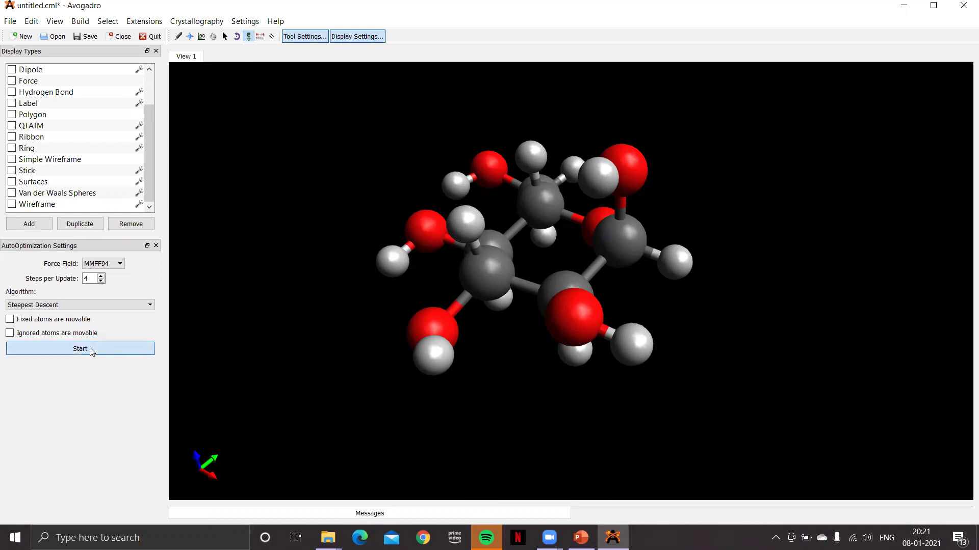
click(190, 36)
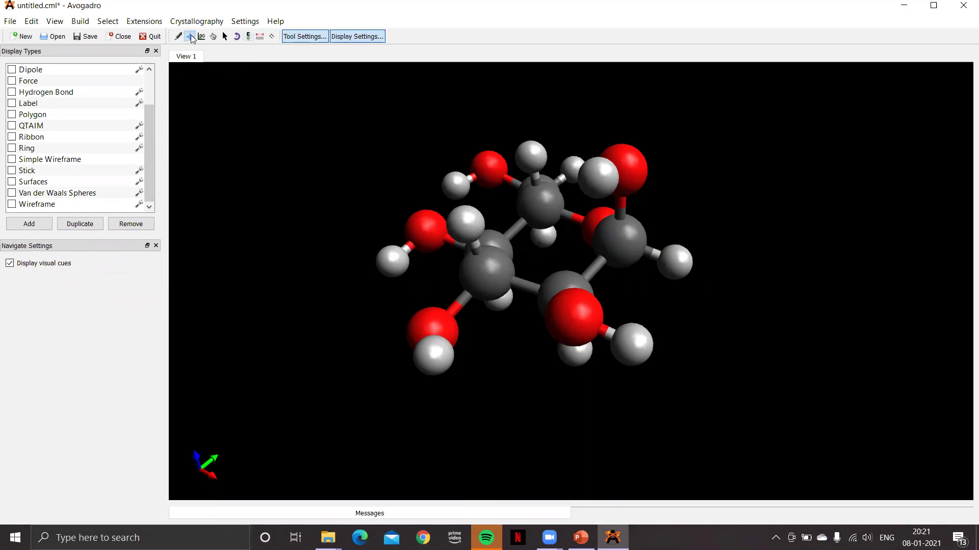
drag(482, 356, 561, 335)
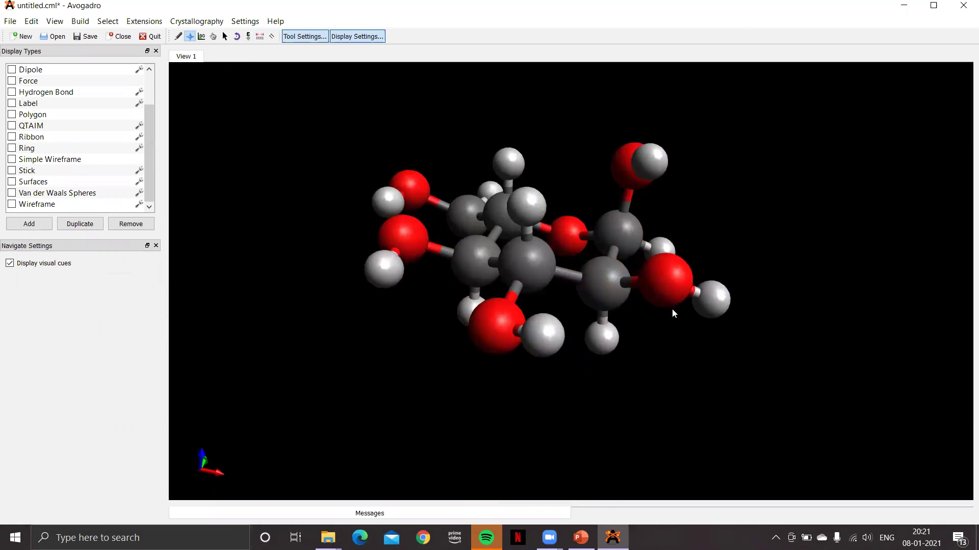
drag(649, 331, 667, 301)
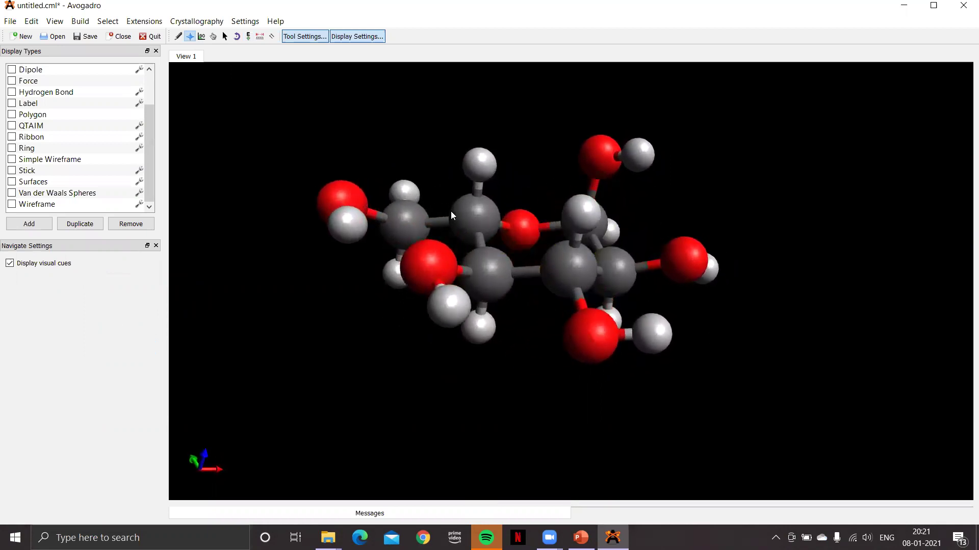
drag(791, 313, 657, 249)
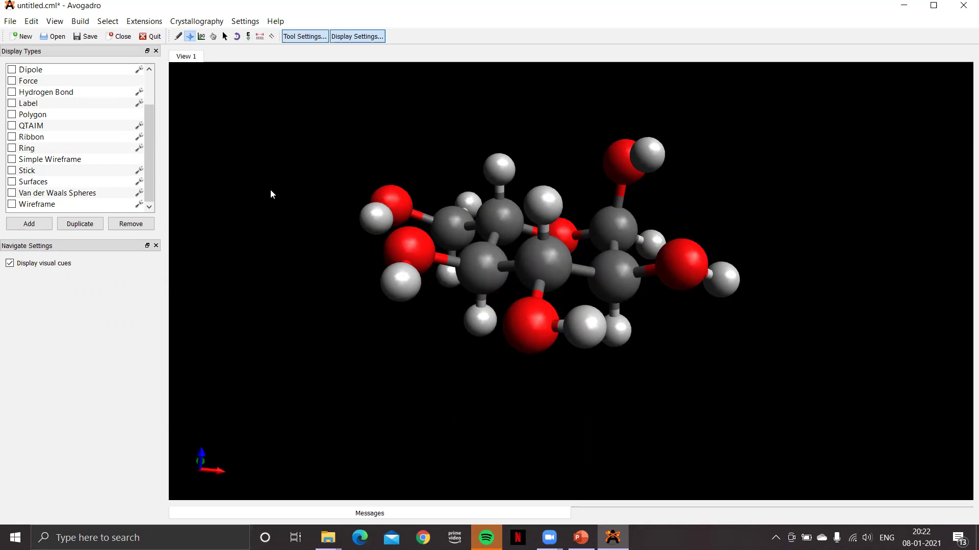
Place seven water molecules around the sugar ring by adding separate oxygen atoms with automatically adjusted hydrogens.
click(178, 37)
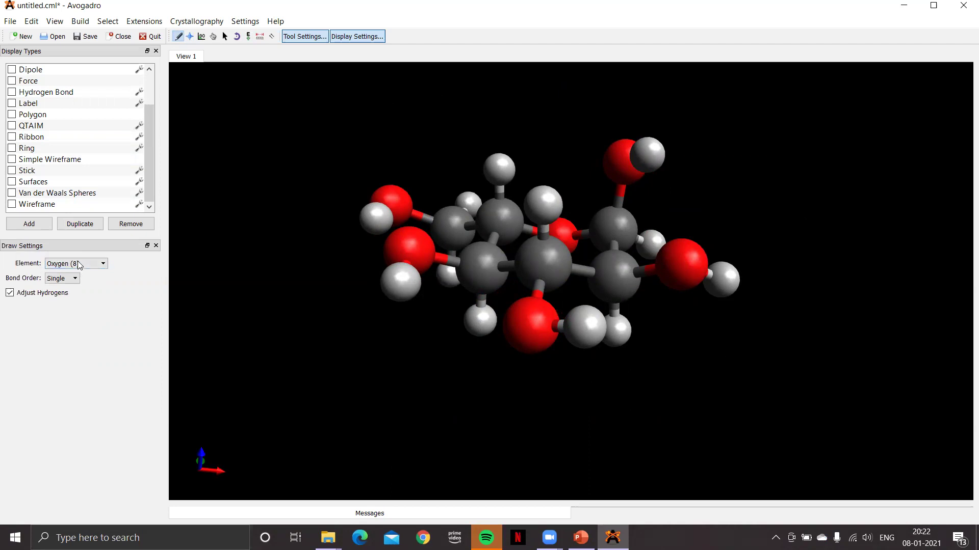
click(355, 112)
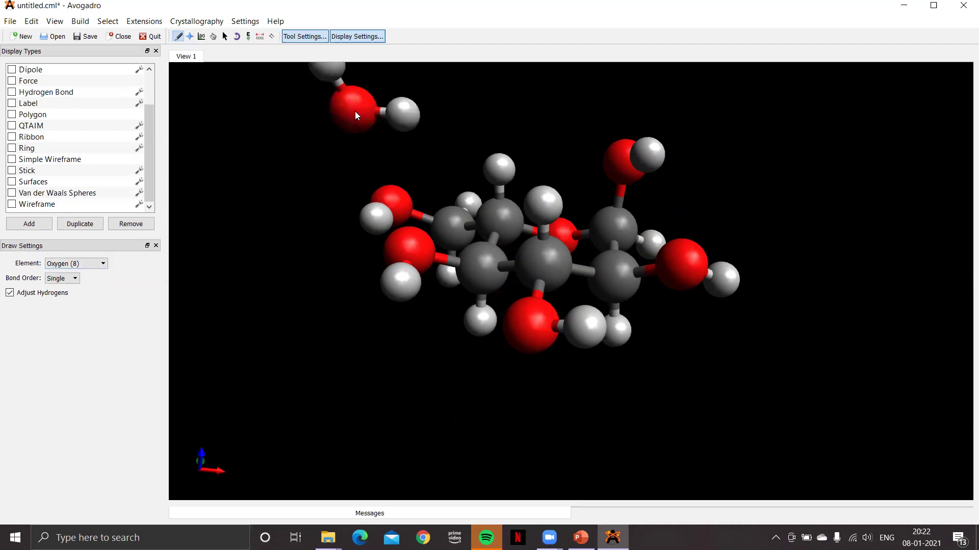
click(572, 111)
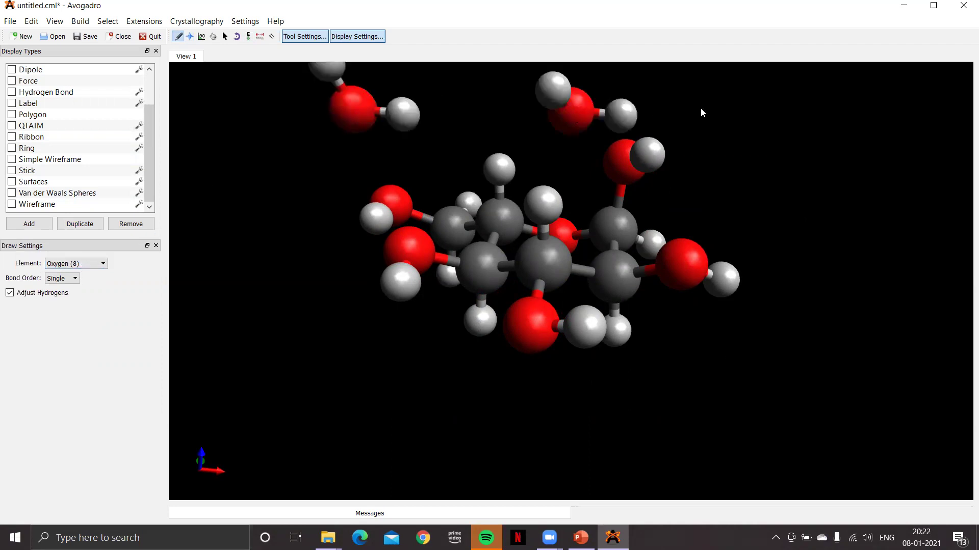
click(731, 144)
click(734, 369)
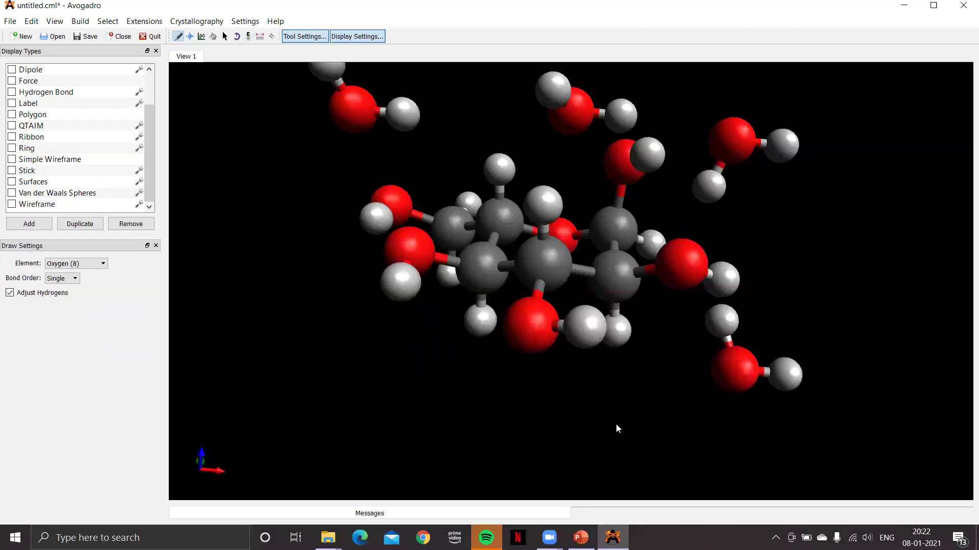
click(522, 402)
click(375, 375)
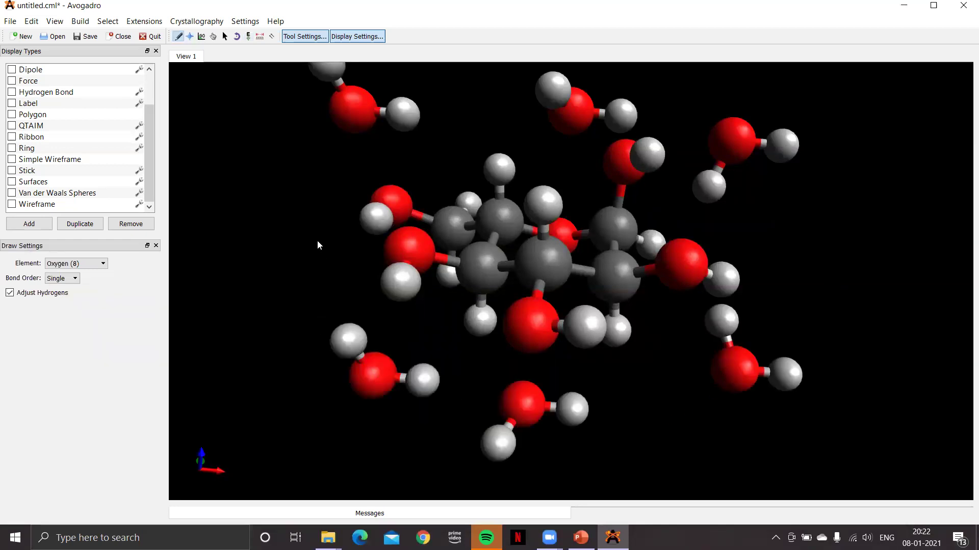
click(295, 244)
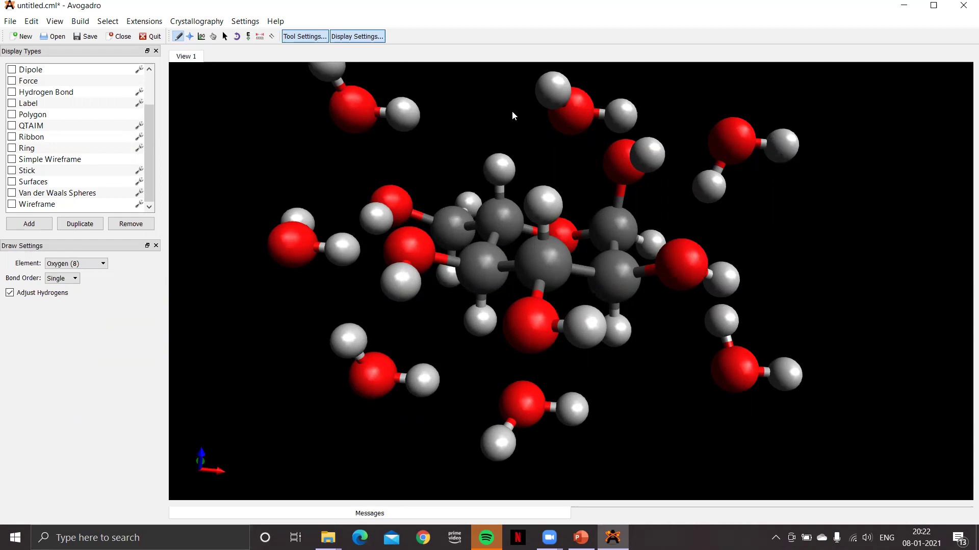
Turn on the Hydrogen Bond display type for the sugar ring and its surrounding water molecules.
drag(150, 128, 149, 121)
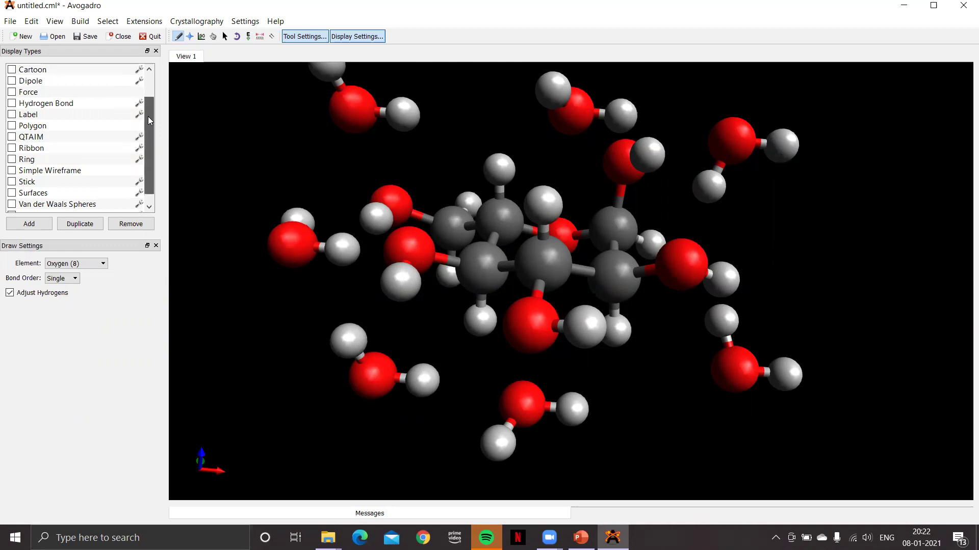
click(12, 104)
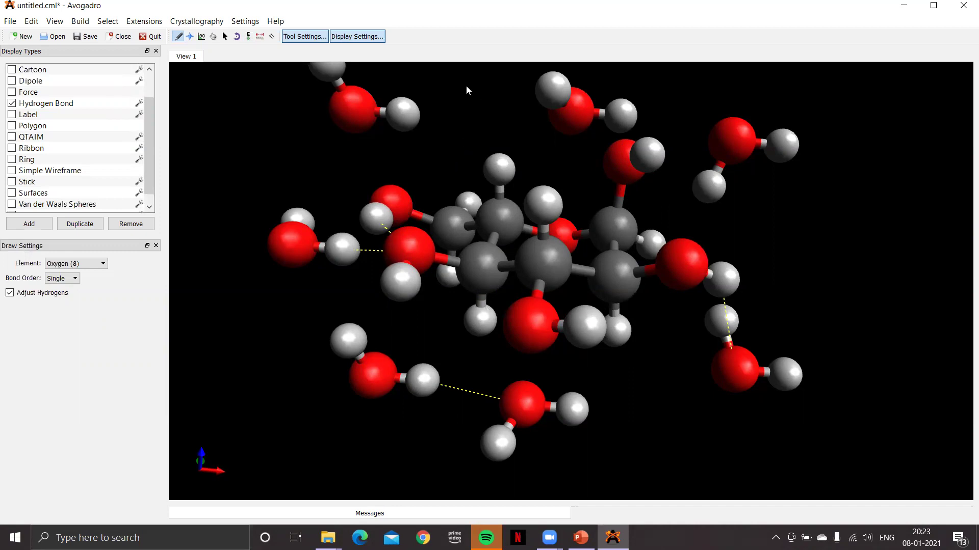
Select the entire sugar molecule using the Molecule selection mode and fix its atoms for molecular mechanics.
click(225, 37)
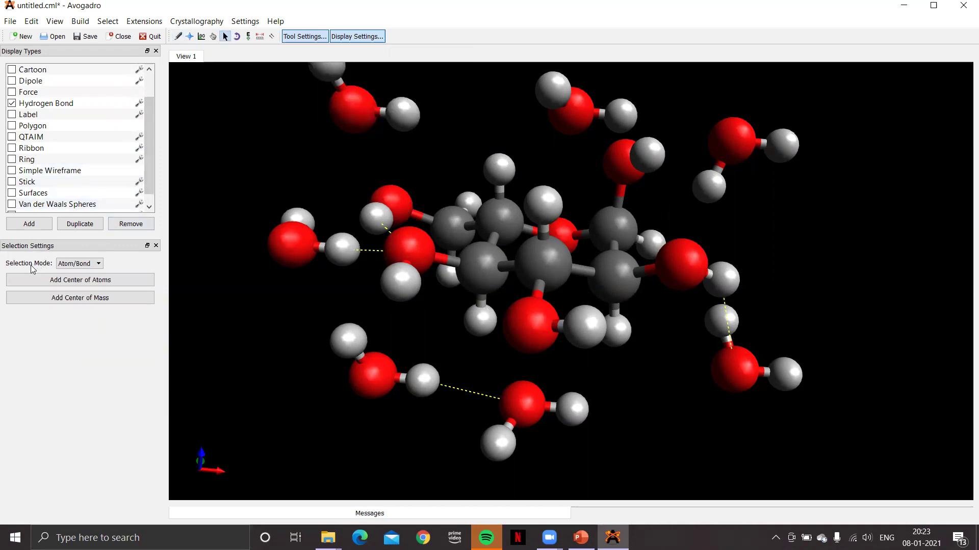
click(100, 263)
click(74, 281)
click(79, 284)
click(485, 268)
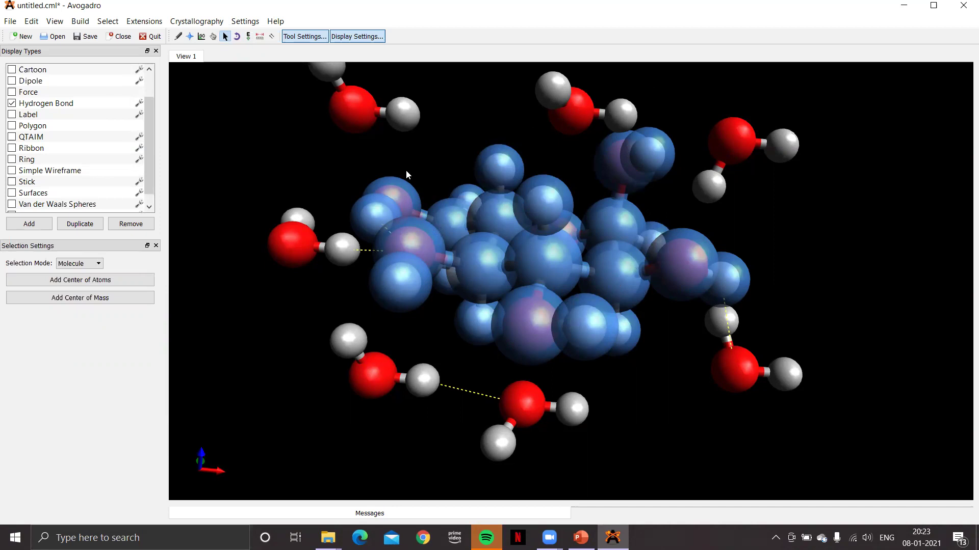
click(144, 23)
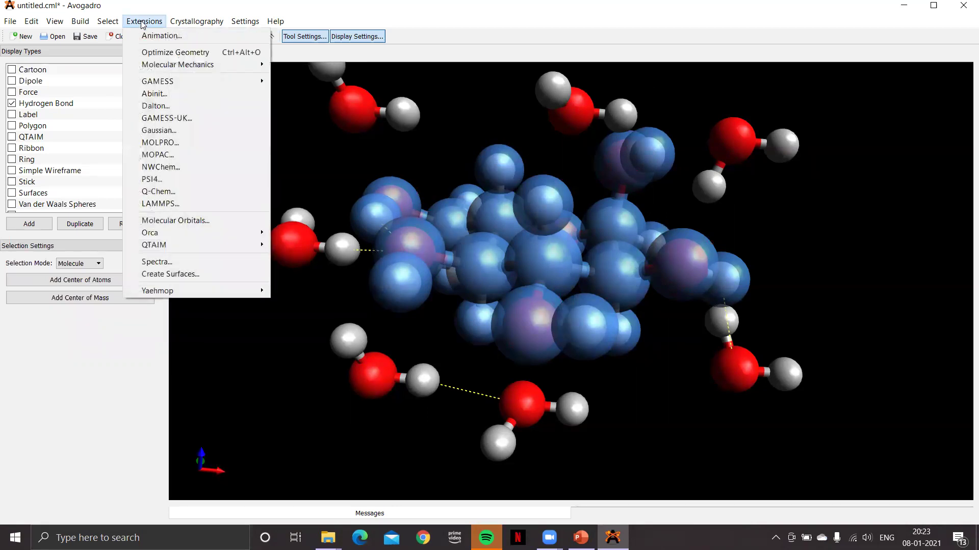
mouse_move(149, 66)
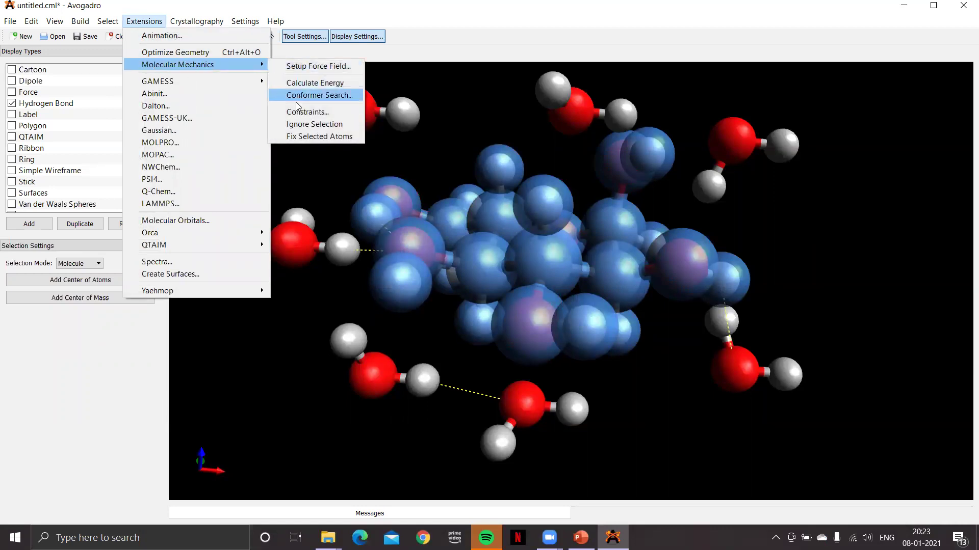
click(297, 137)
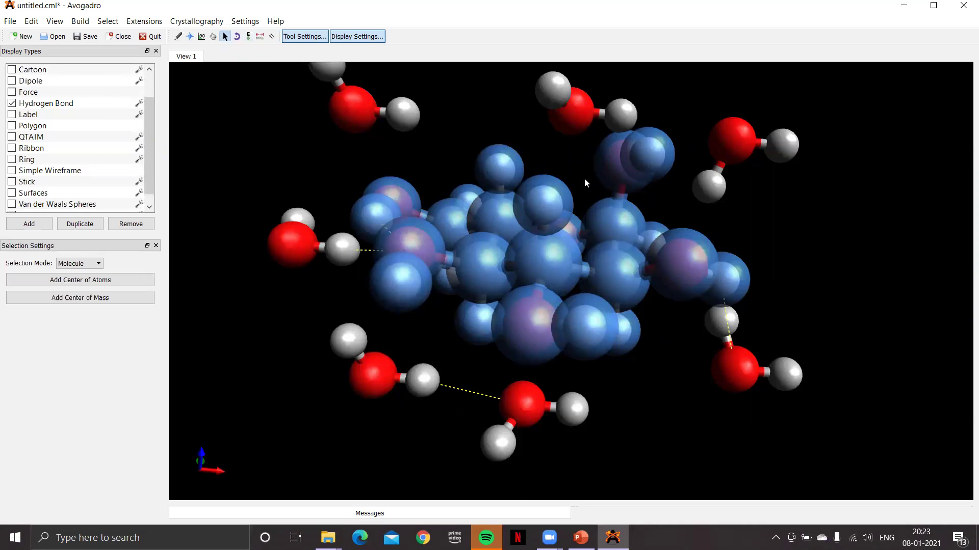
Auto-optimize the water molecules around the fixed sugar with MMFF94, Steepest Descent and 4 steps per update, stopping once the energy settles.
click(247, 36)
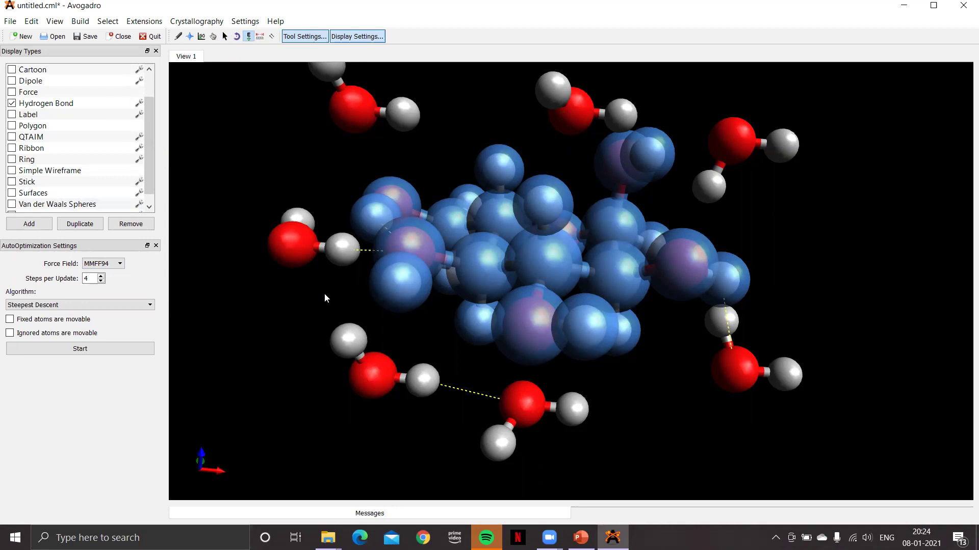
click(101, 350)
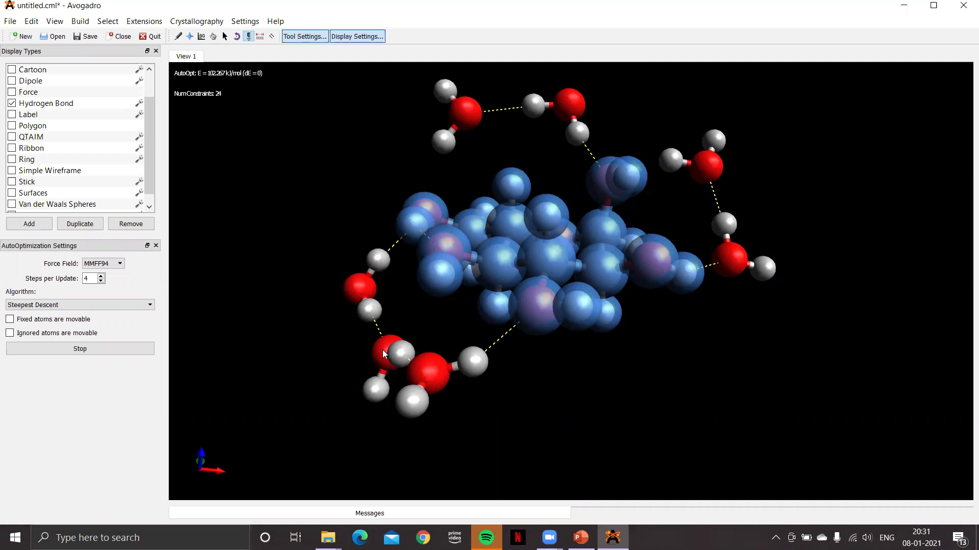
click(79, 351)
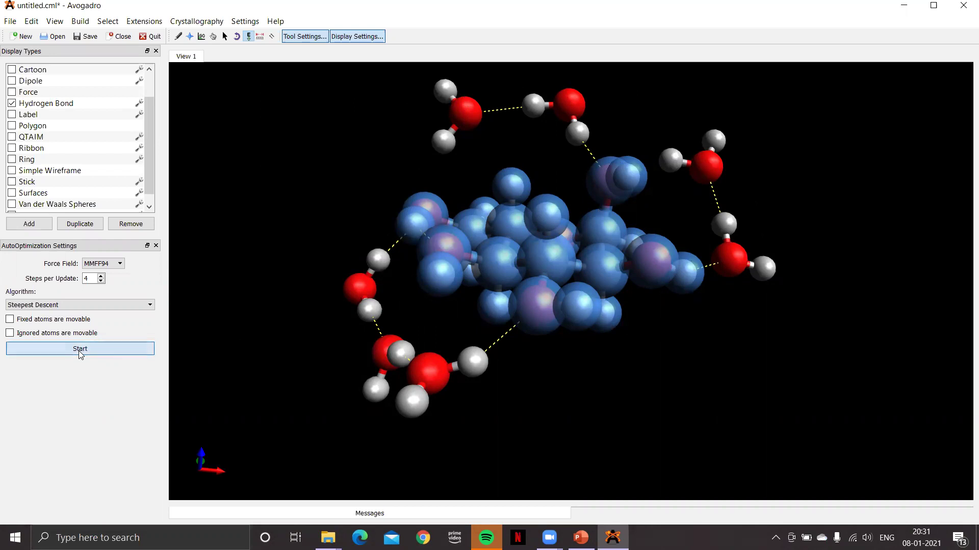